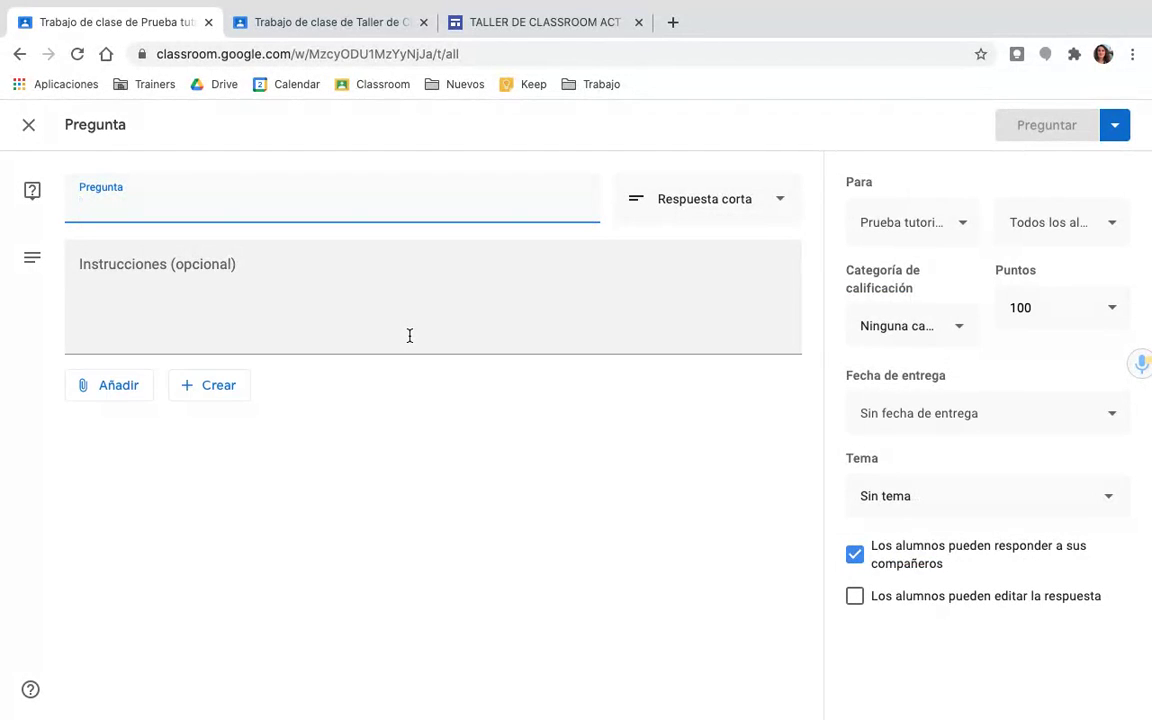
Set the answer type to Respuesta corta and enter the question "¿Qué clase de responsabilidad tiene el empresario individual o la empresaria individual?".
click(777, 201)
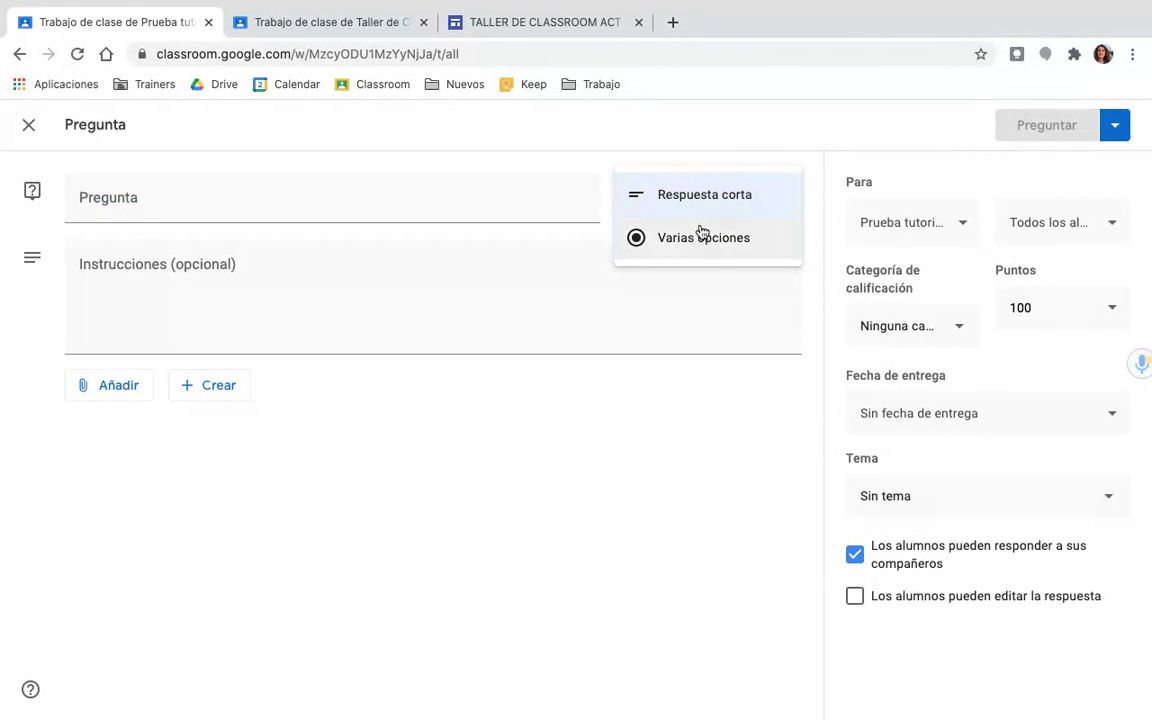
click(702, 193)
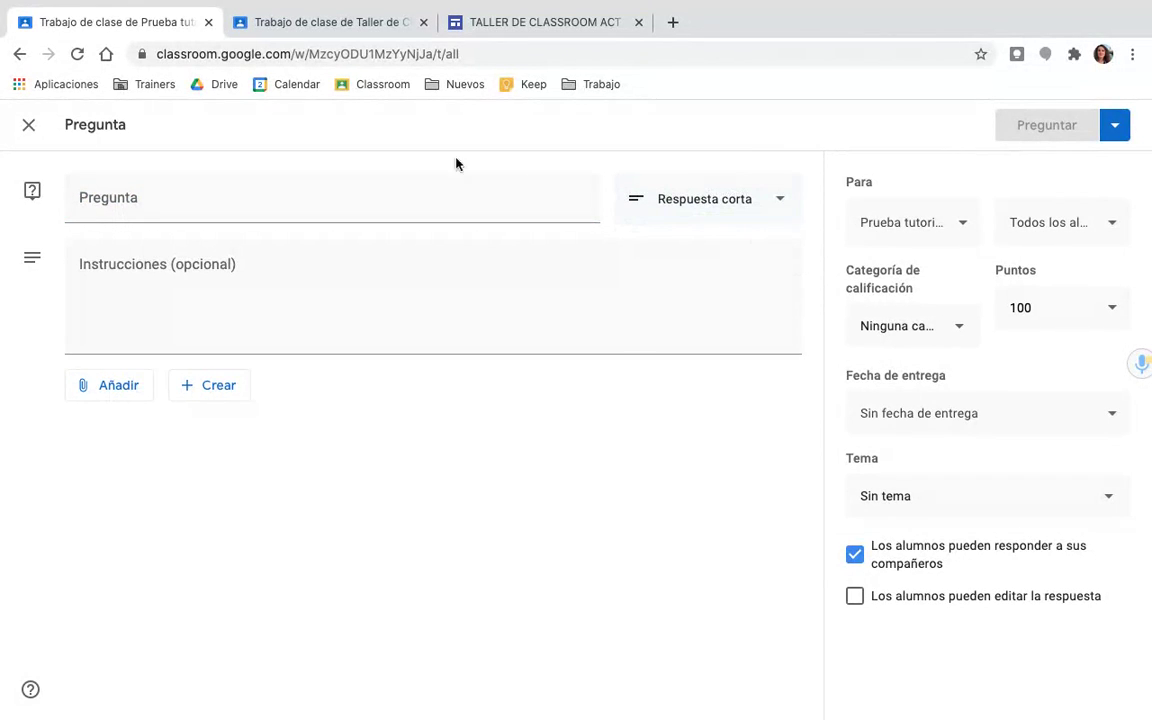
click(298, 202)
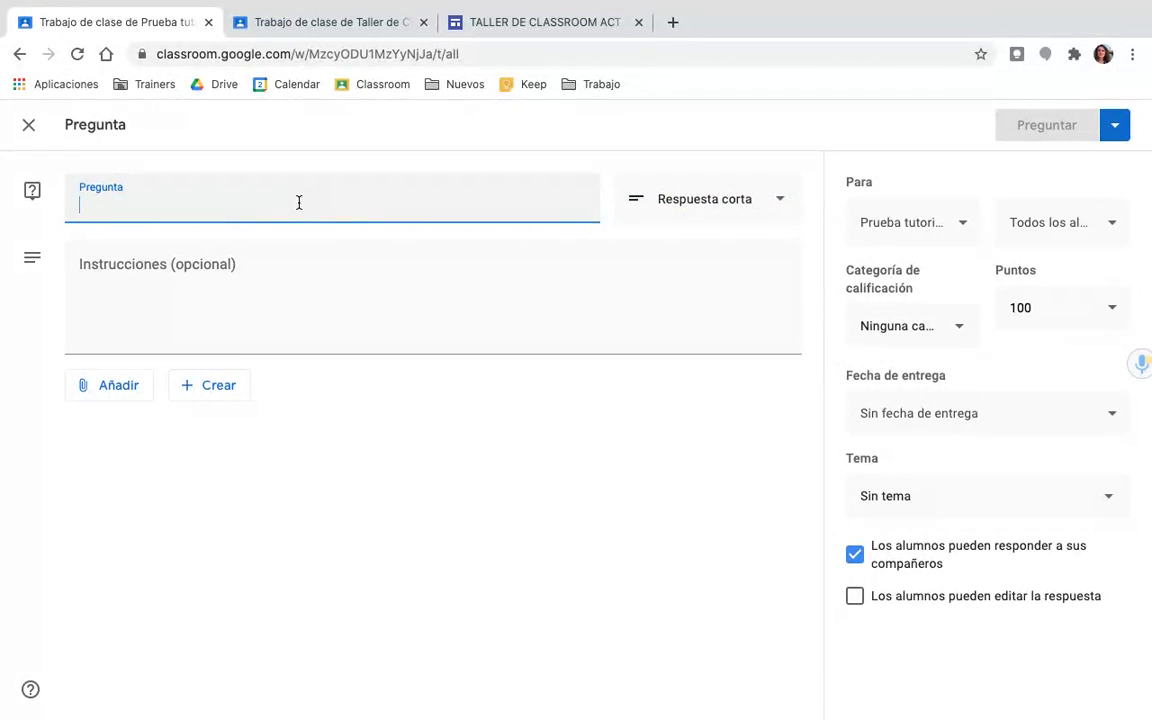
text(¿)
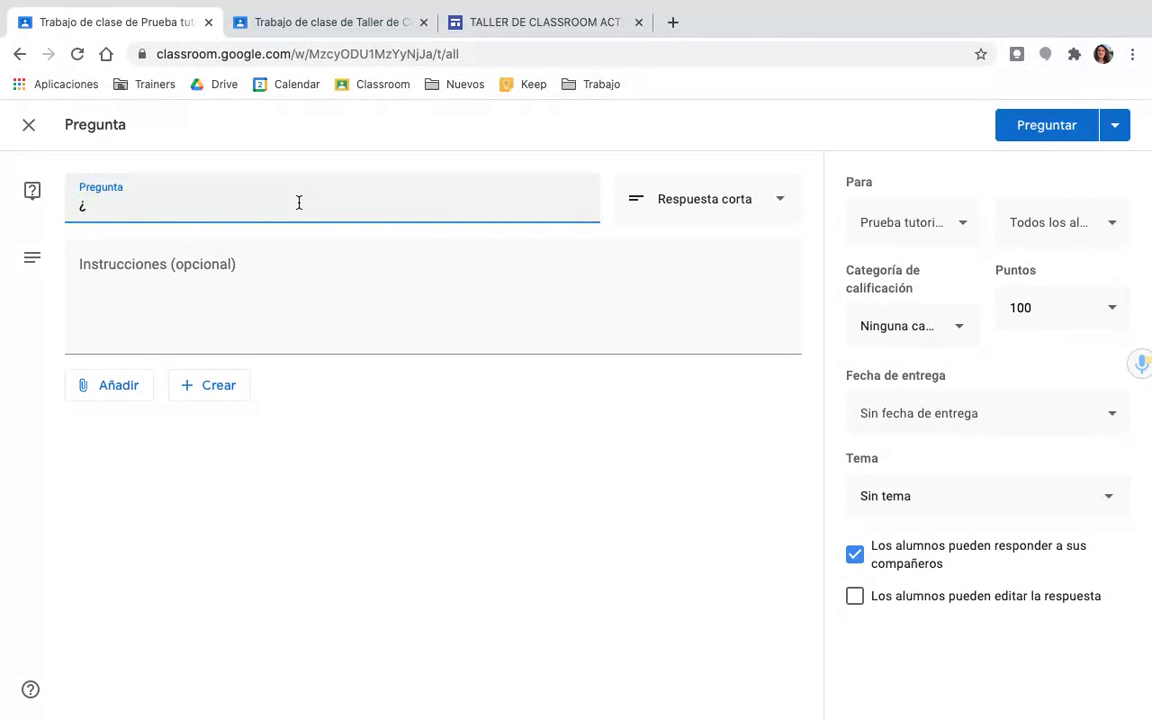
text(Qué clase de responsa)
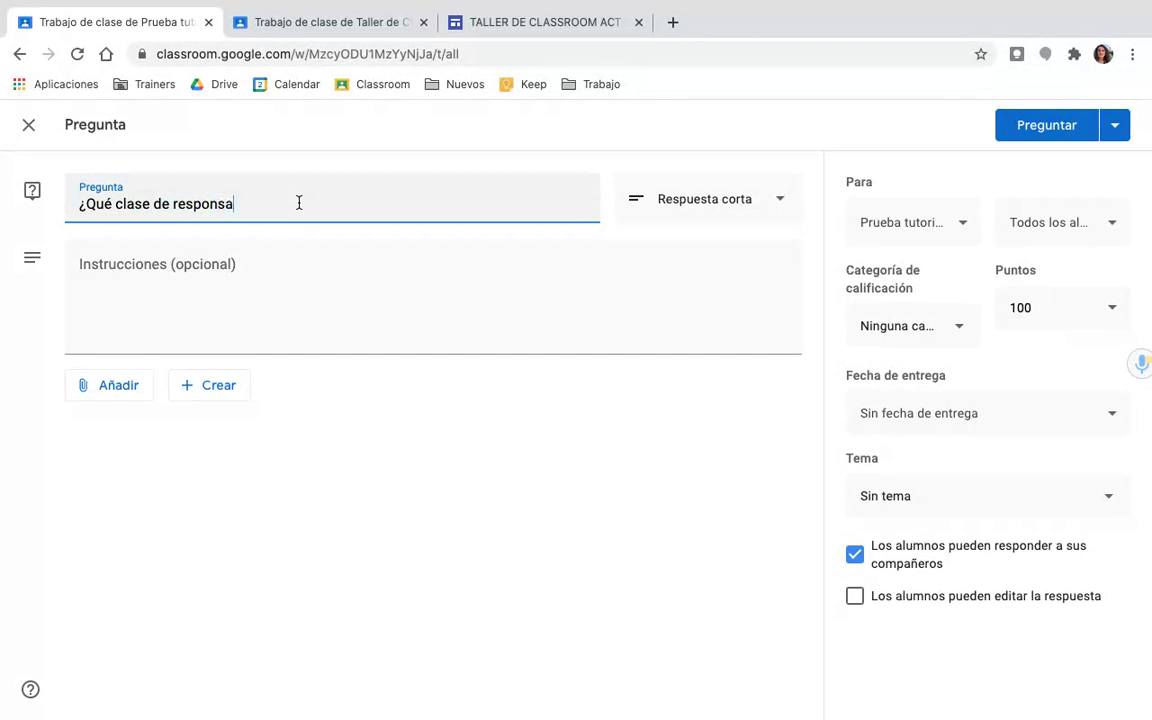
text(bilidad tiene el empresario individual o la empresaria i)
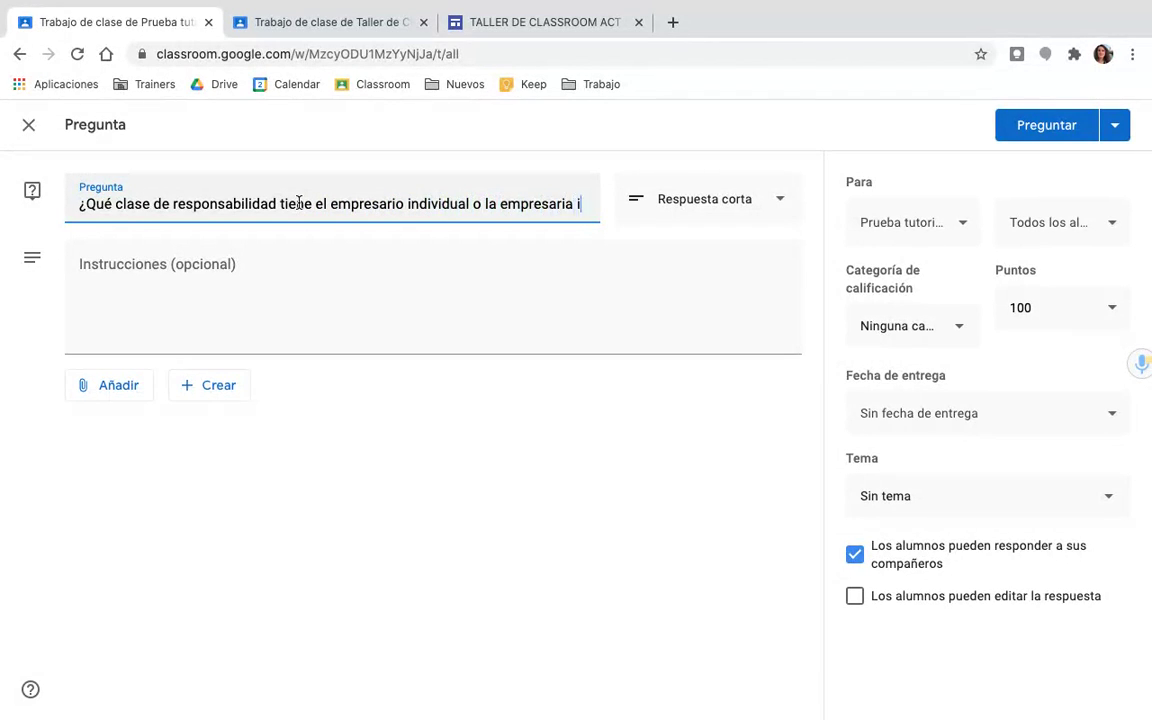
text(ndividual?)
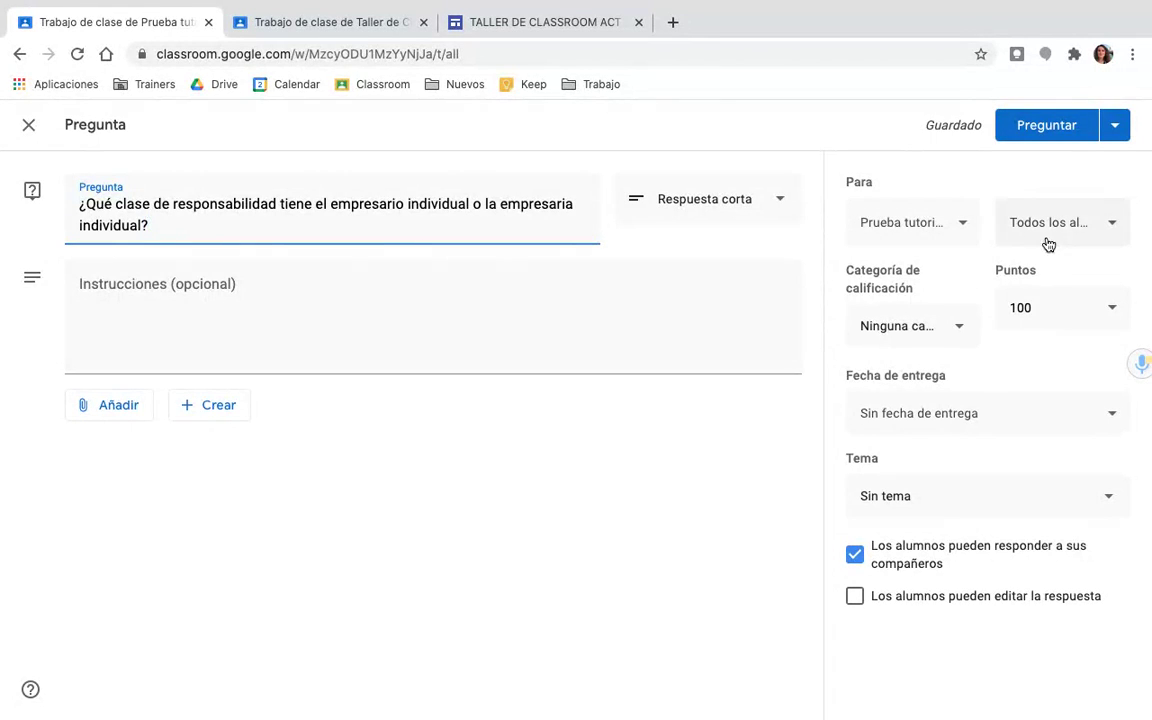
Assign the question to the grading category Actividades diarias and set its due date to 20 November 2020.
click(958, 328)
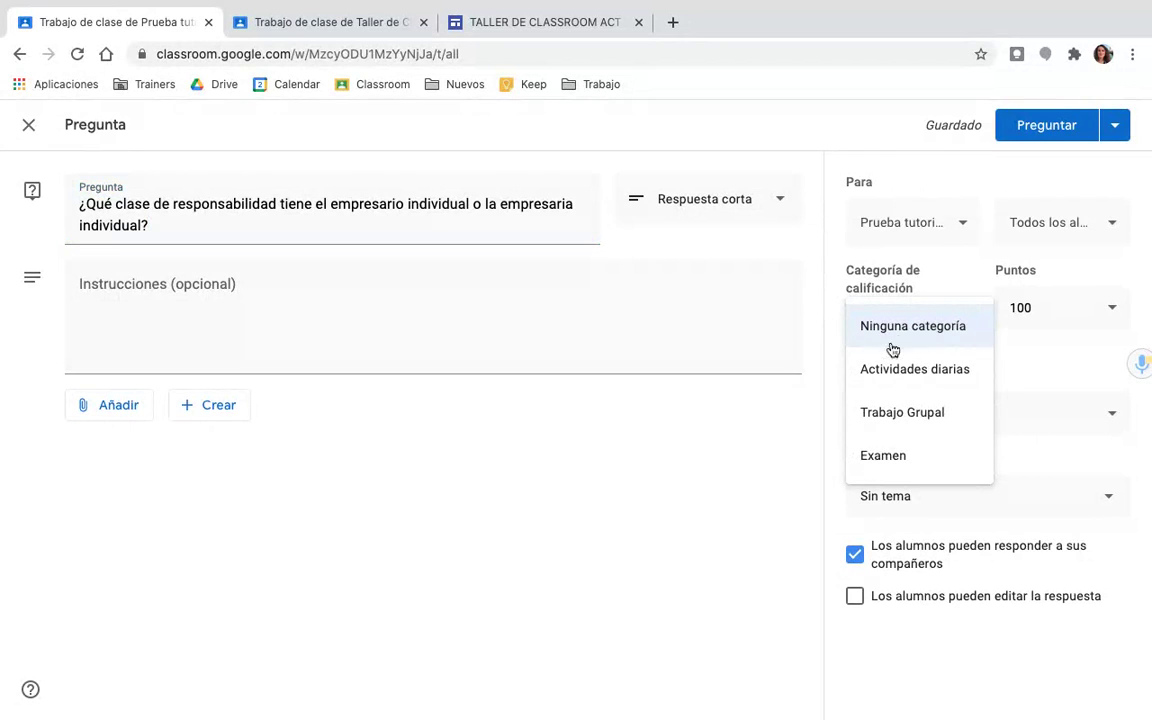
click(936, 376)
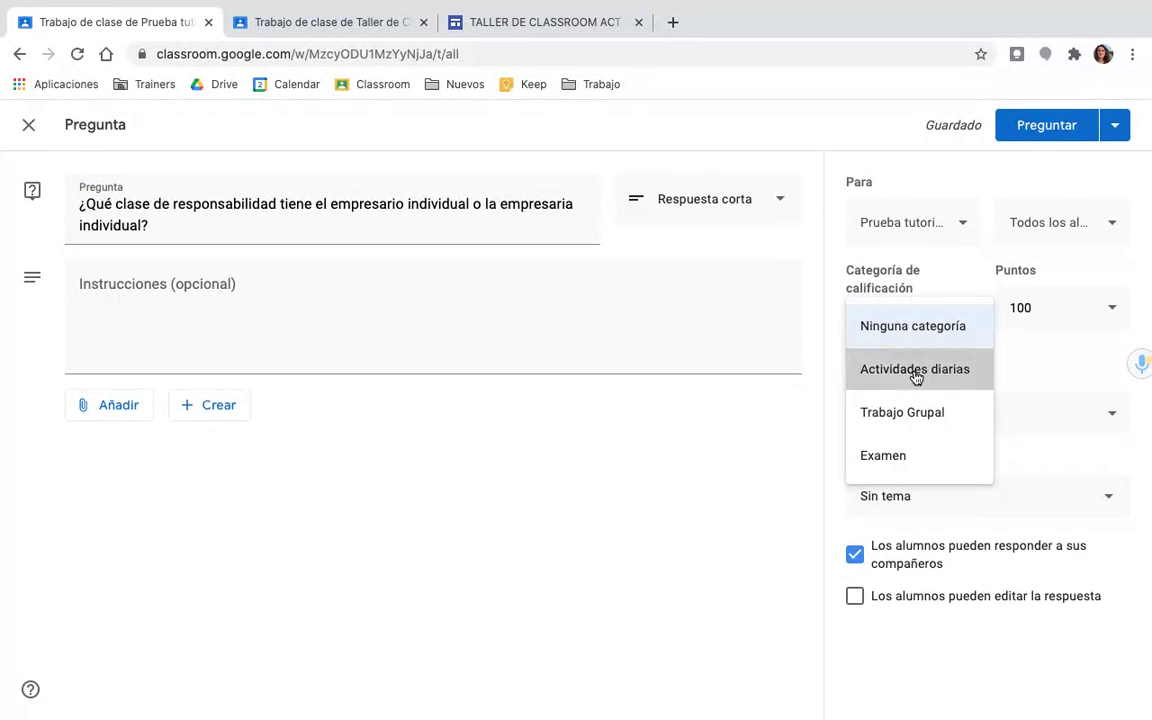
click(960, 416)
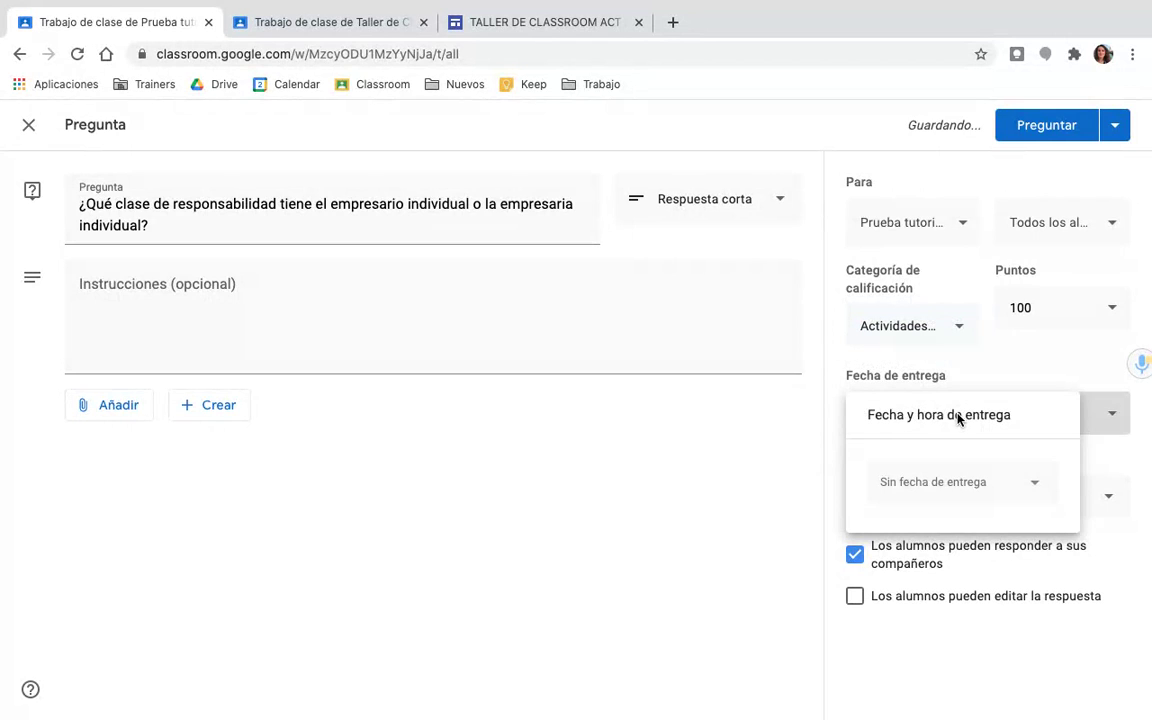
click(938, 487)
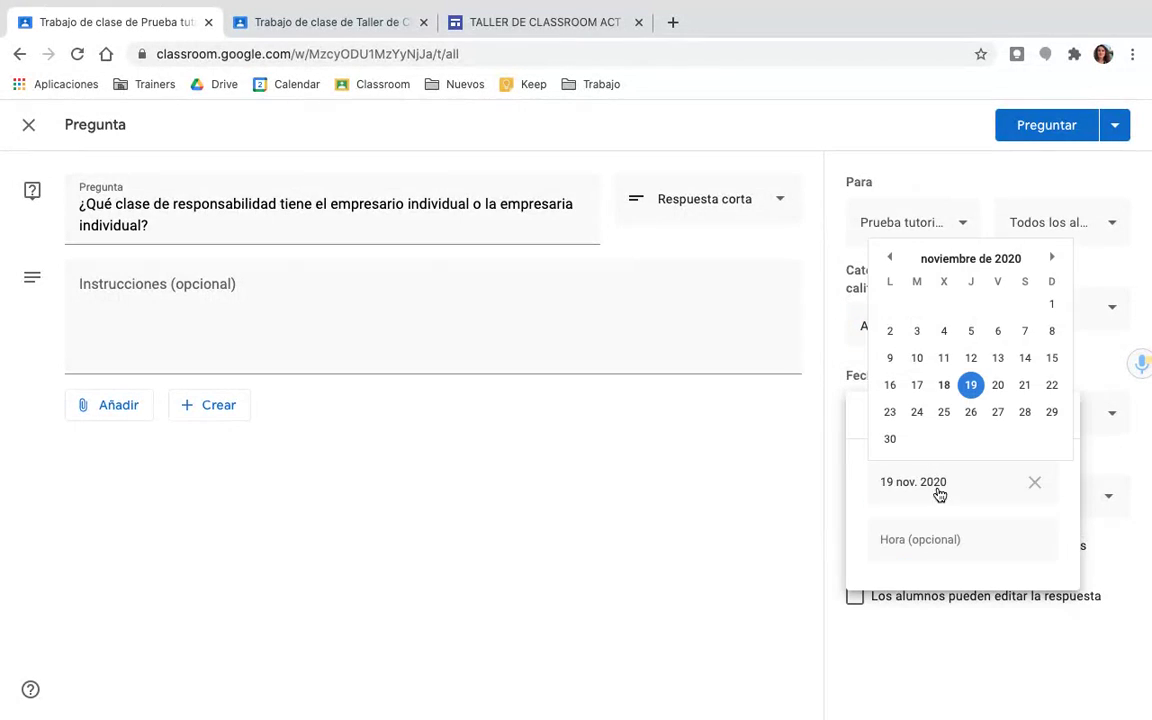
click(998, 388)
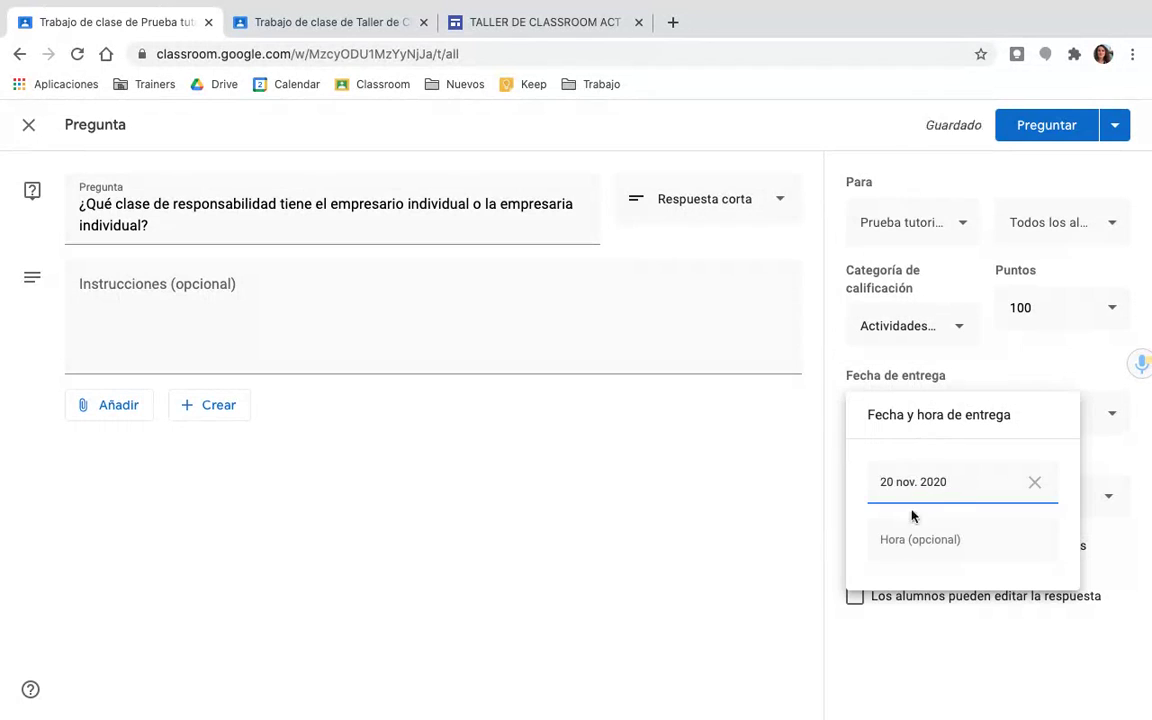
click(779, 553)
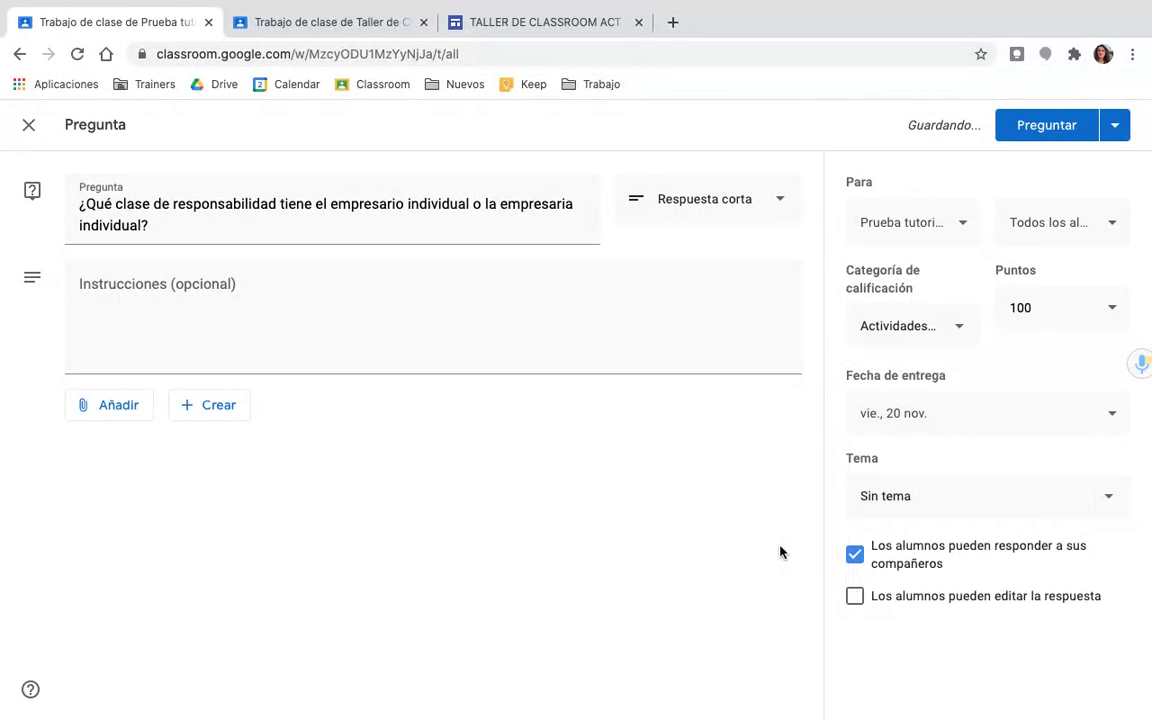
File the question under the topic Unidad 1 and disable students' replies to their classmates.
click(903, 498)
click(903, 626)
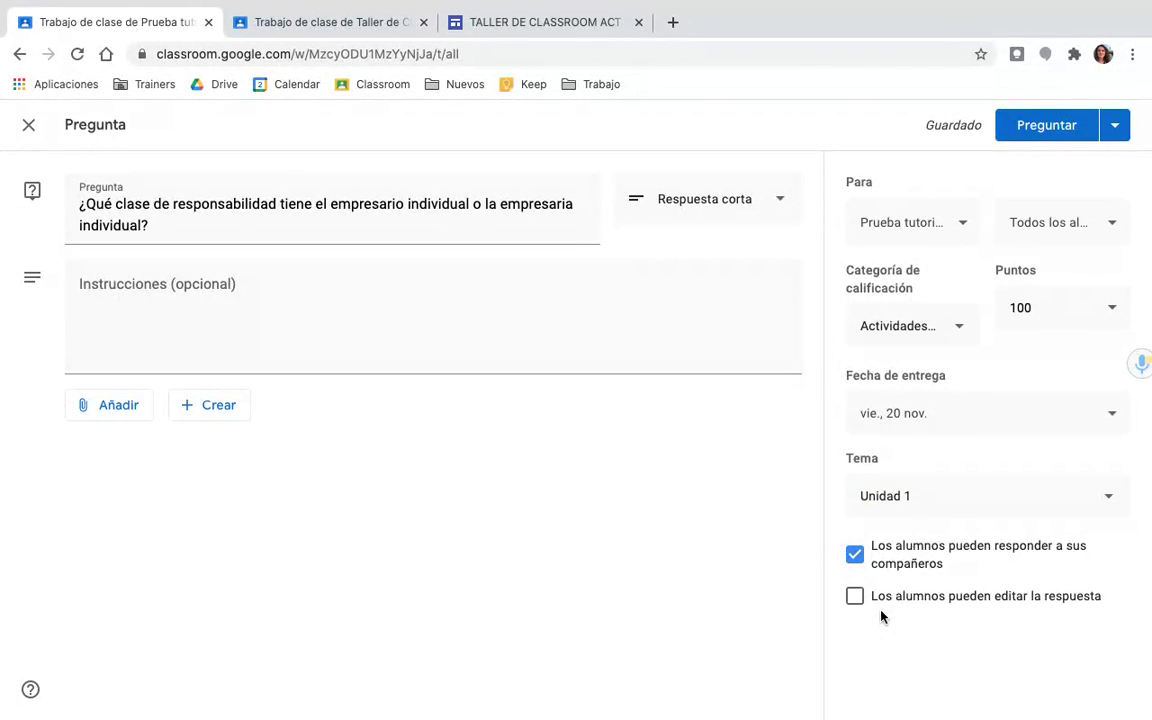
click(855, 555)
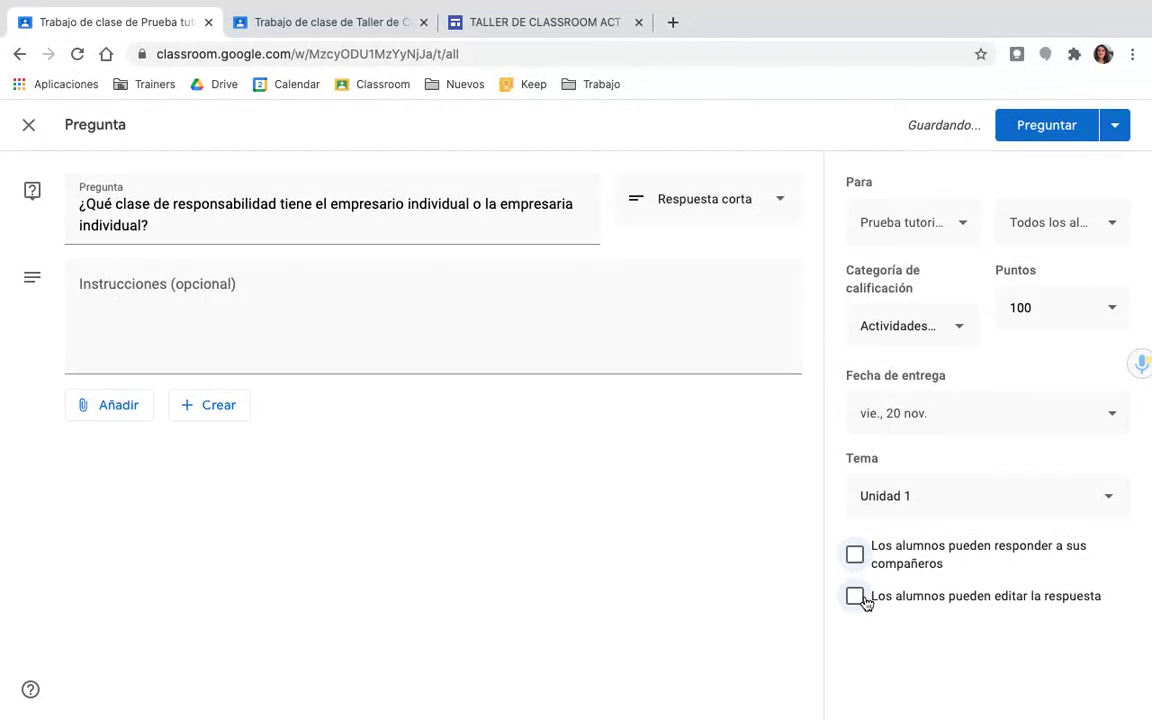
click(856, 556)
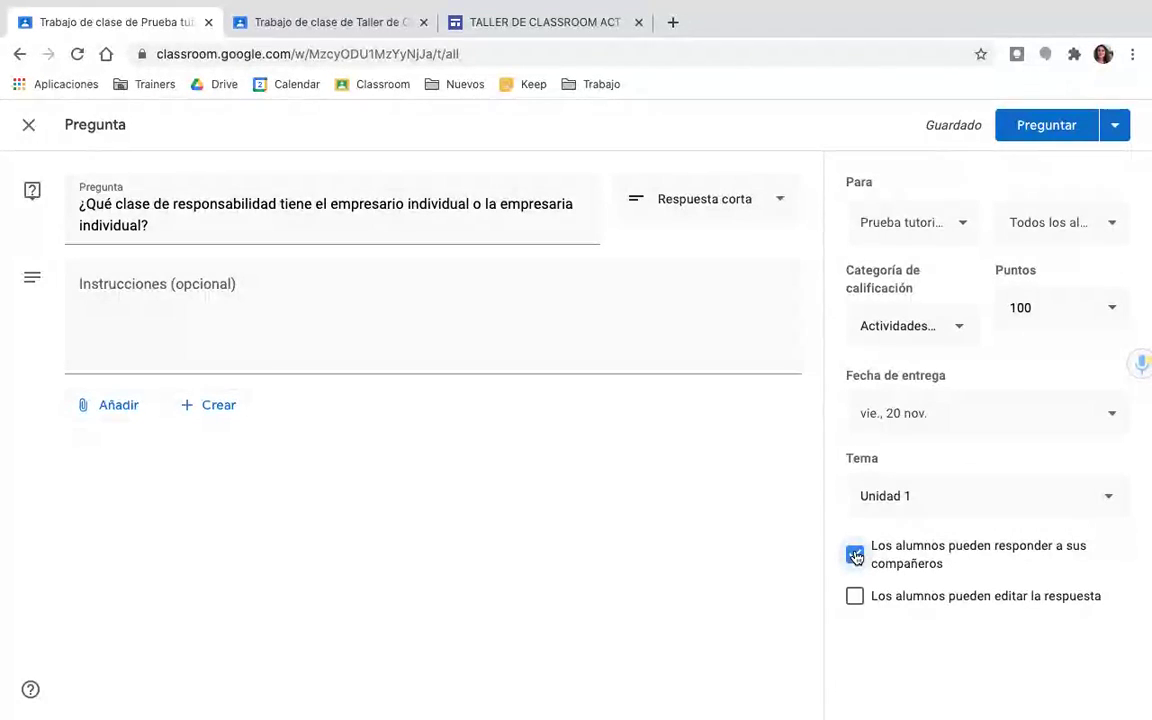
click(855, 555)
click(855, 600)
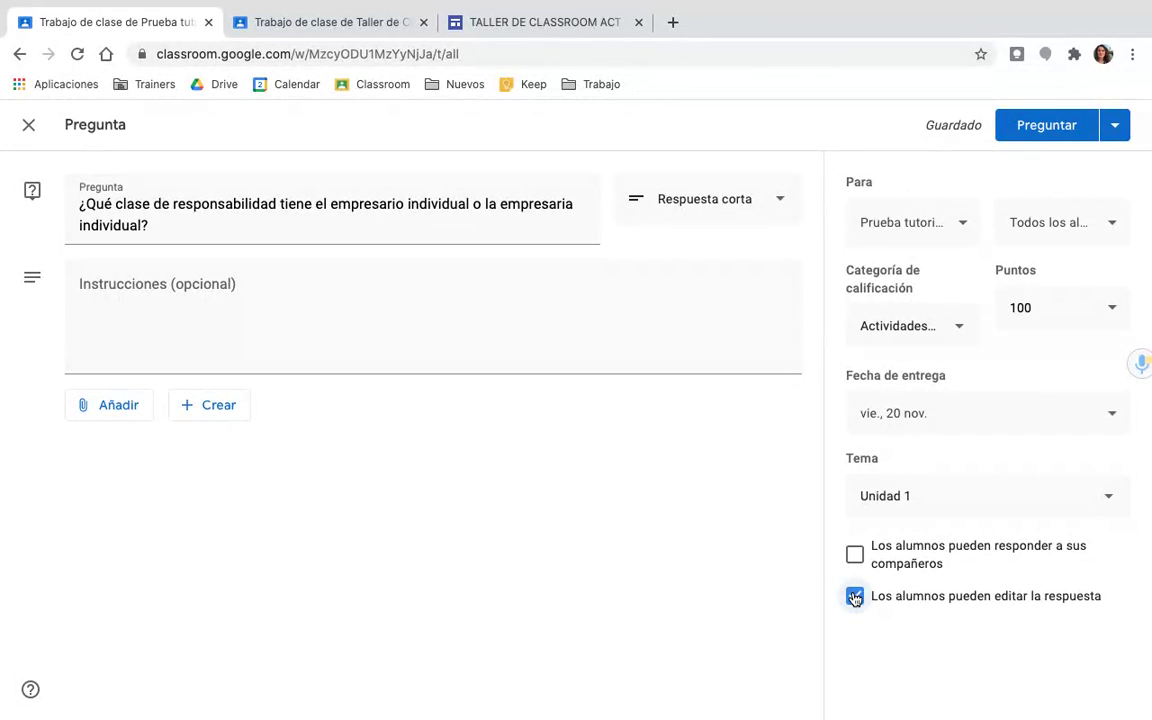
click(855, 598)
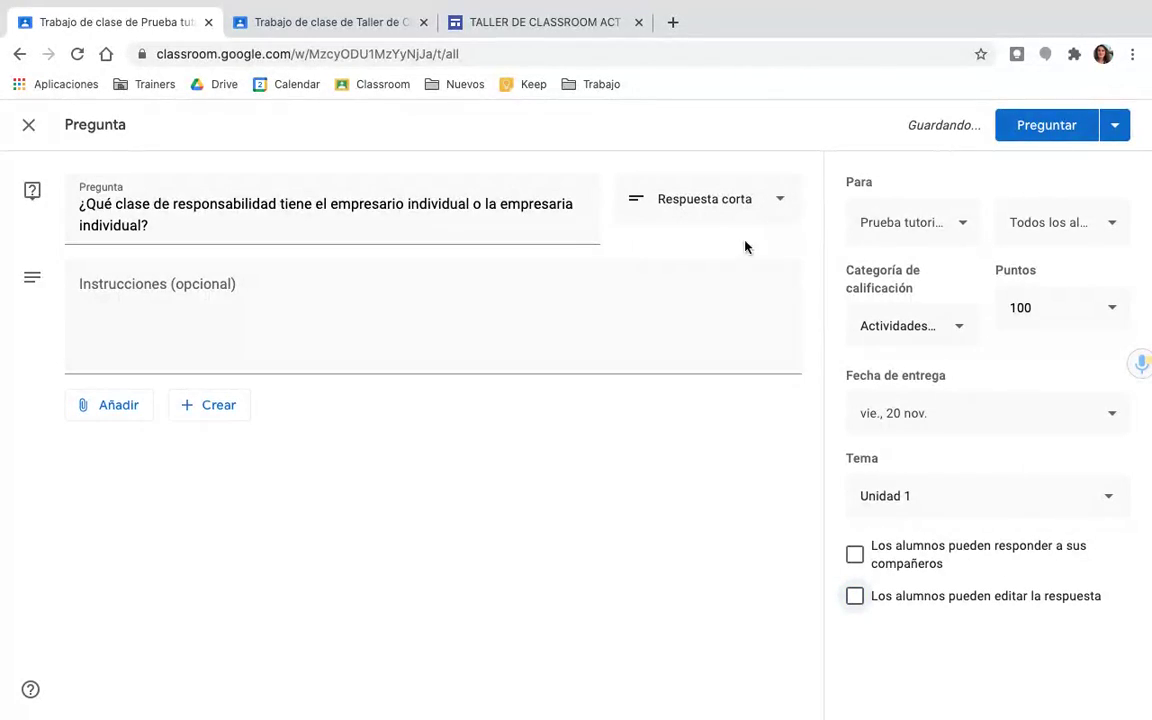
Enter the instructions "Explica con tus propias palabras en no menos de 3 líneas" for the question.
click(263, 286)
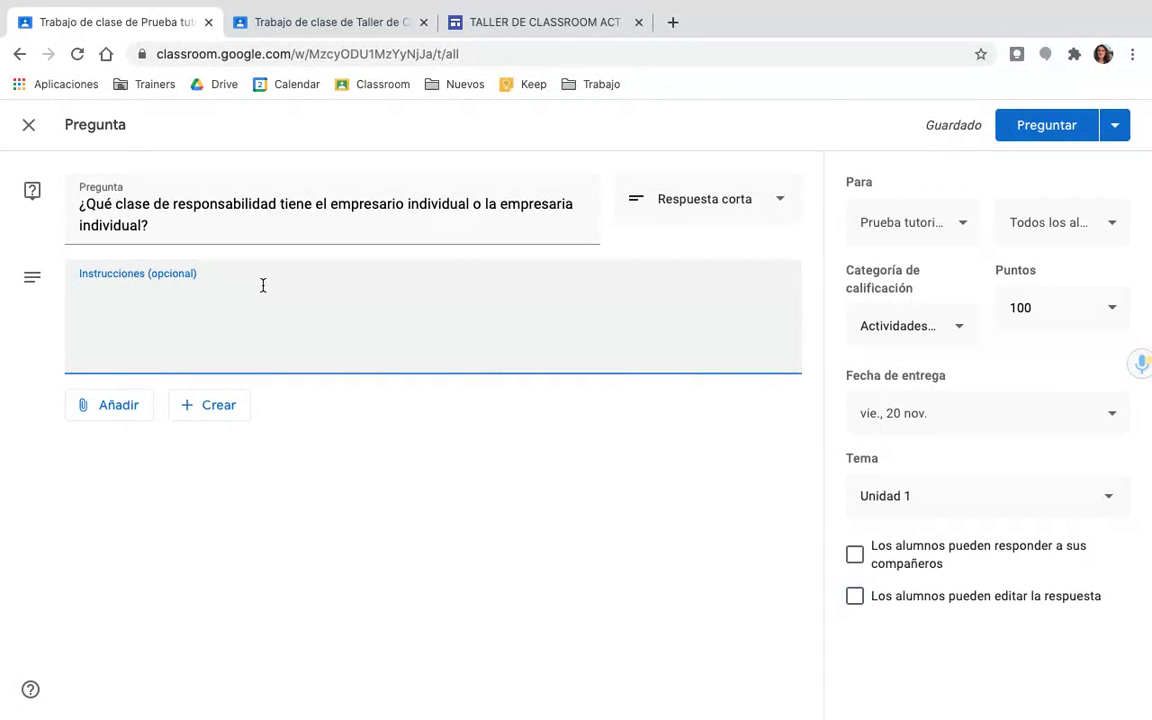
text(Explica con tus po)
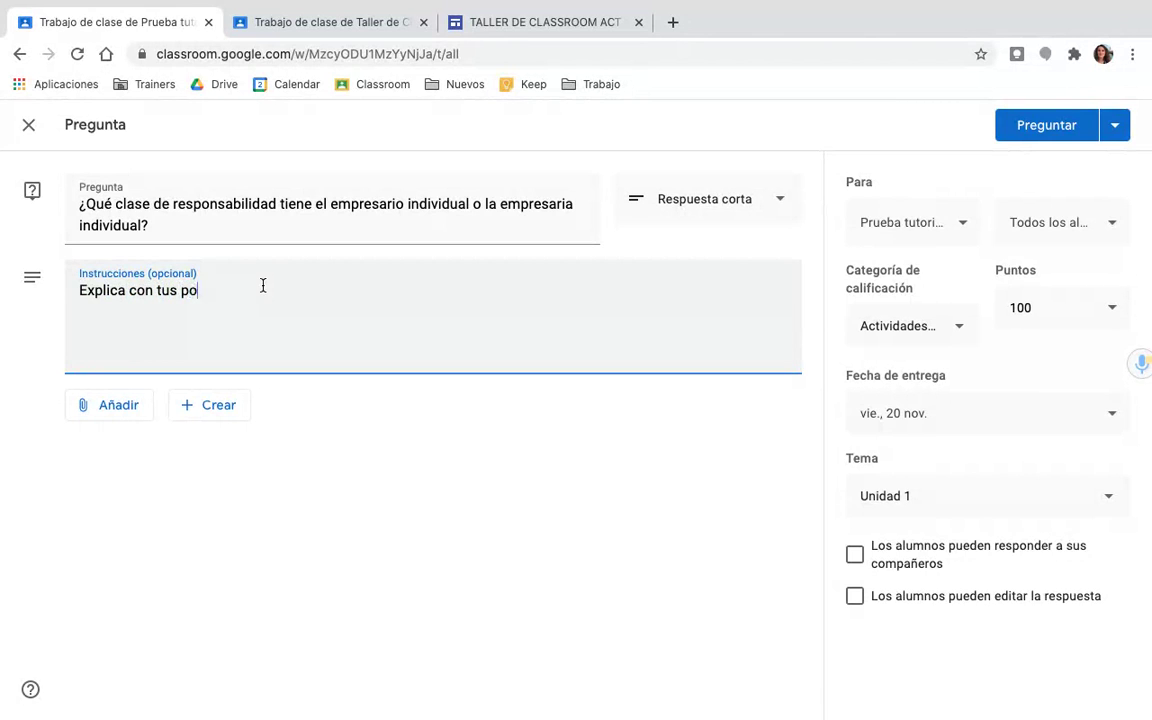
text(ropias palabras en no meno sde)
key(BackSpace)
key(BackSpace)
key(BackSpace)
key(BackSpace)
text(s de)
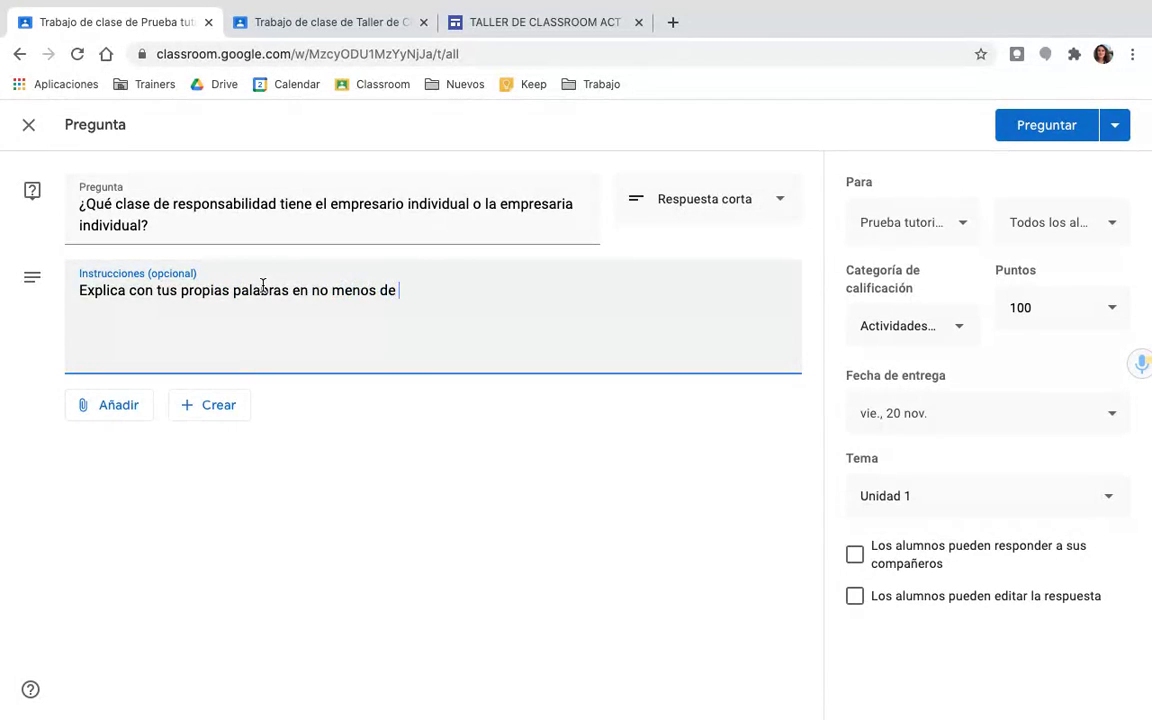
text( 3 líneas)
click(107, 404)
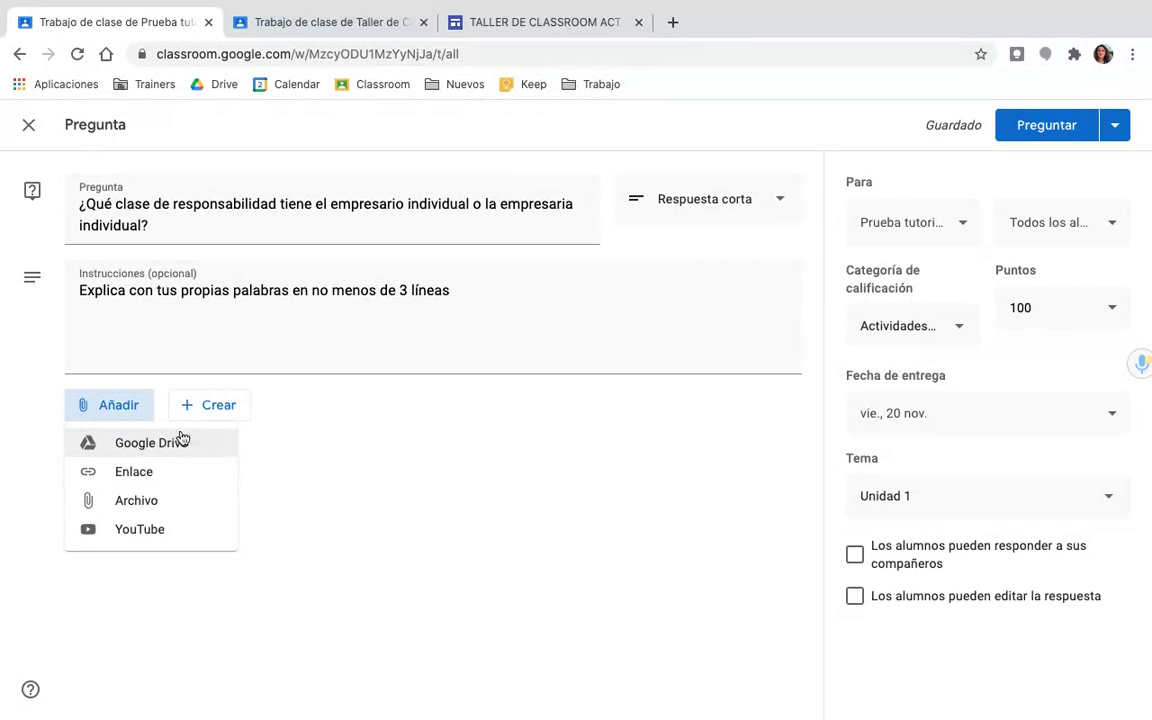
click(227, 410)
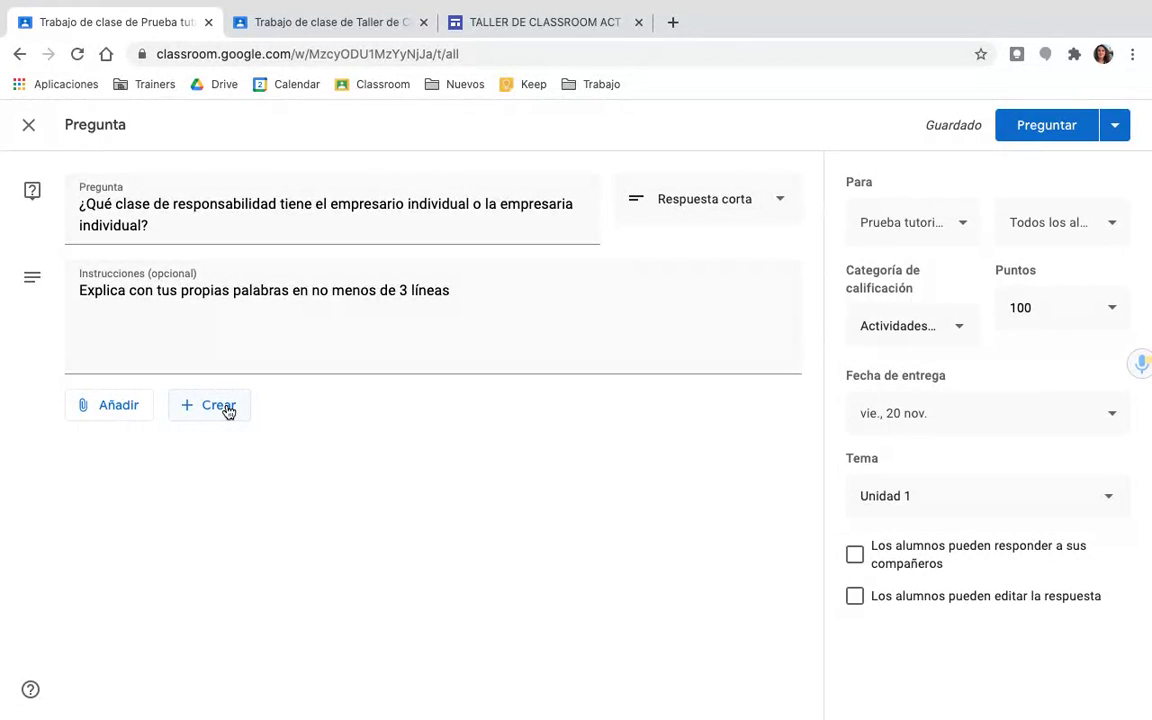
click(226, 411)
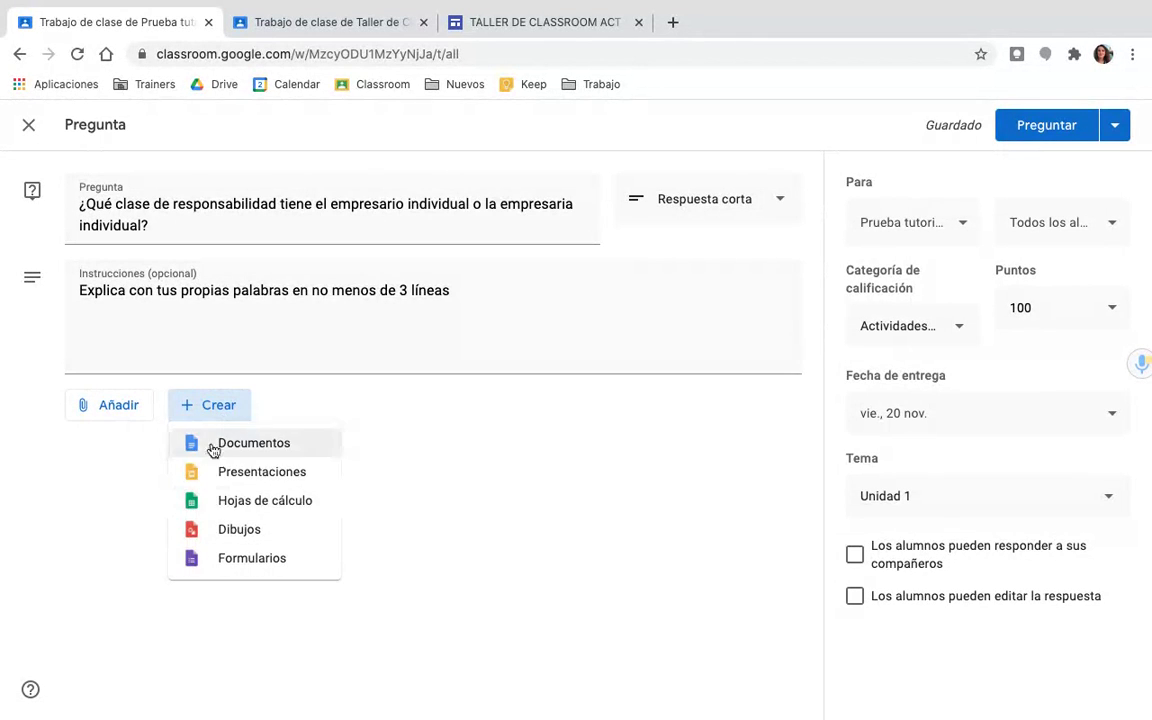
click(461, 407)
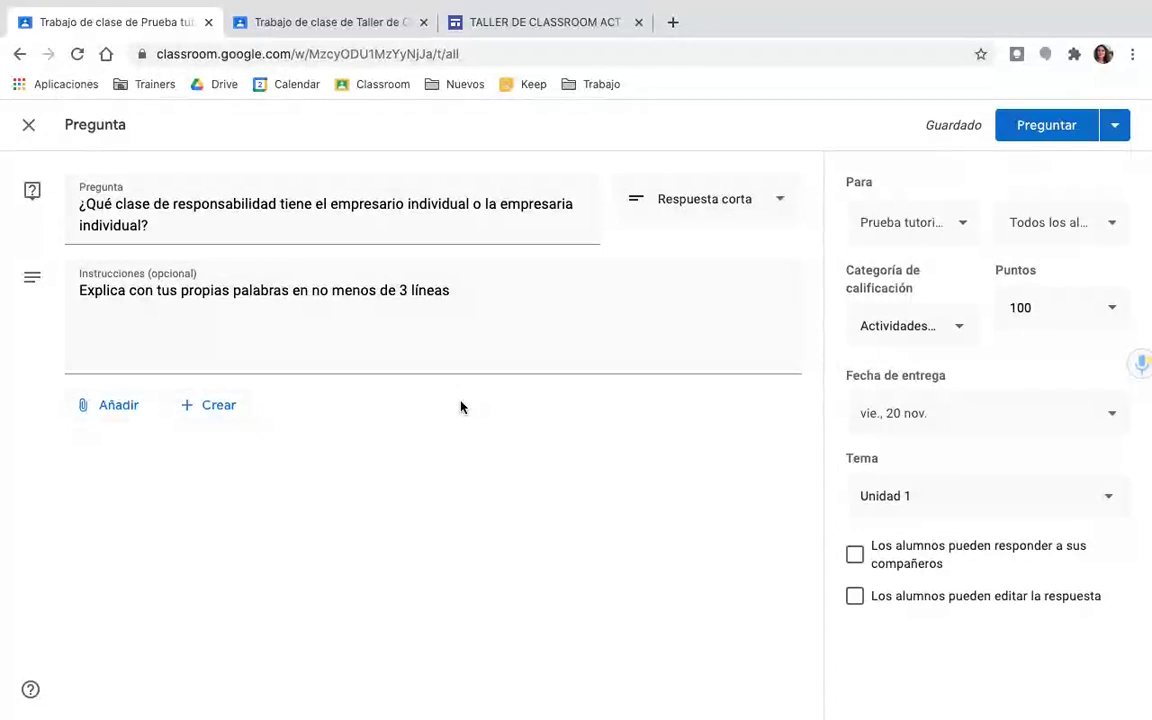
Publish the question and move it to the end of the Unidad 1 list, below Actividades diaria.
click(1047, 128)
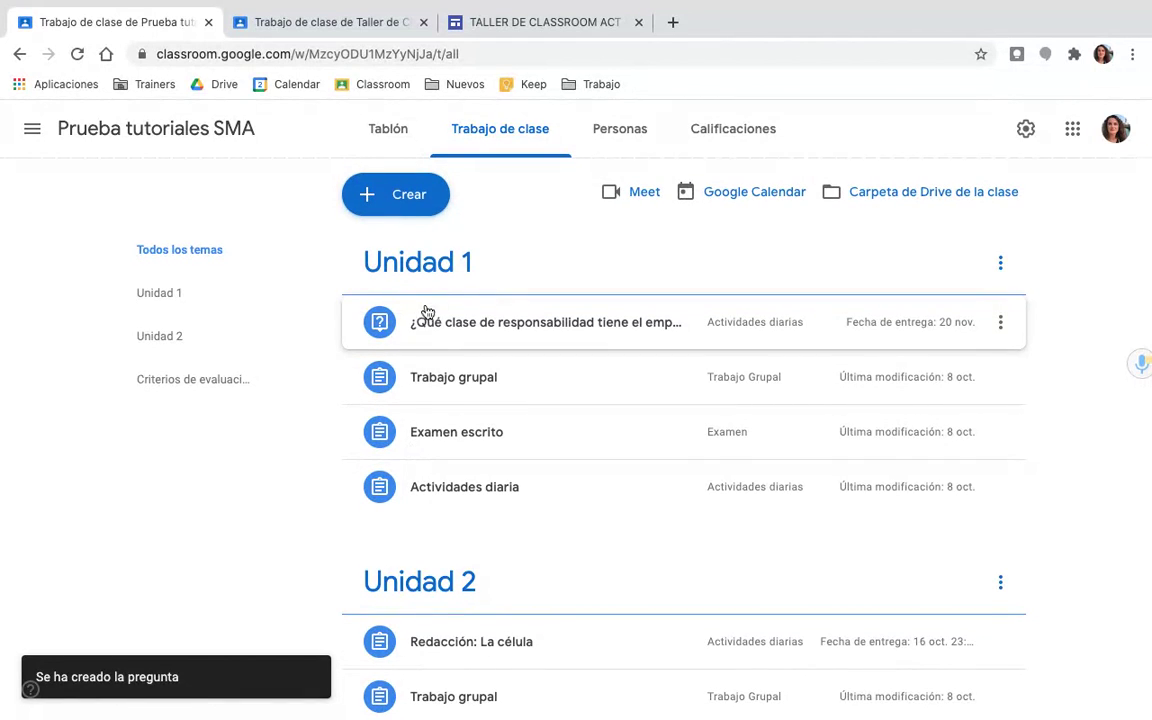
drag(561, 320, 505, 473)
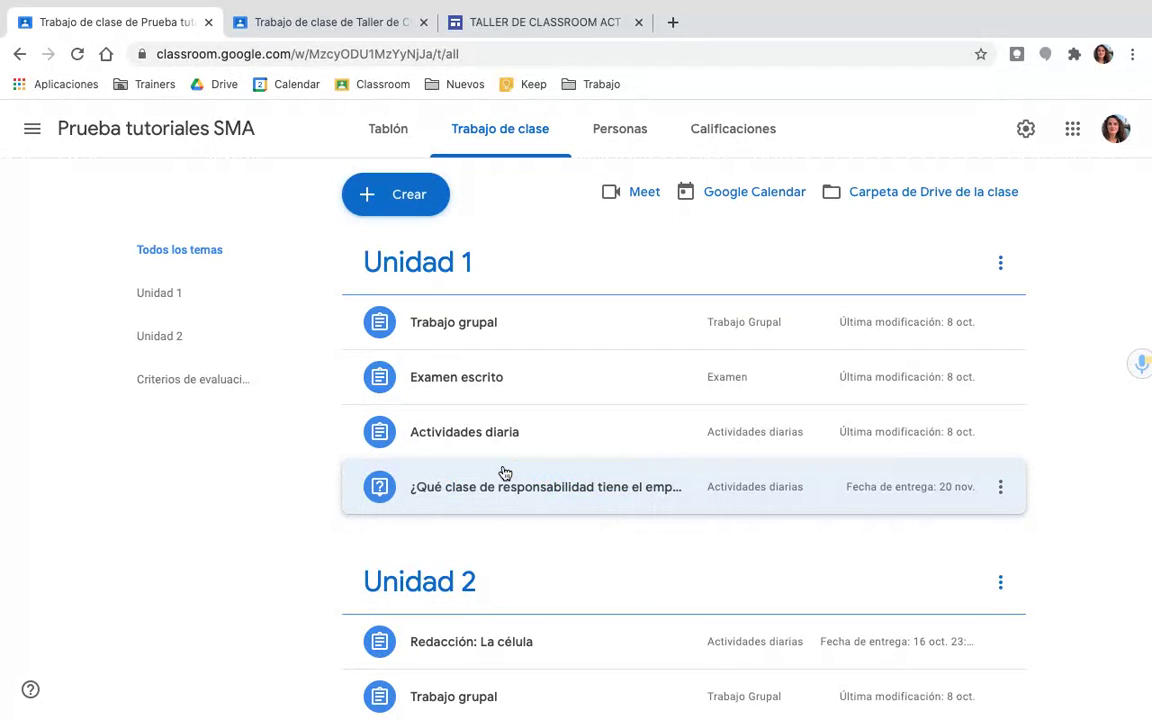
Switch to the student's Classroom window and refresh its classwork list for Prueba tutoriales SMA.
key(ctrl+Up)
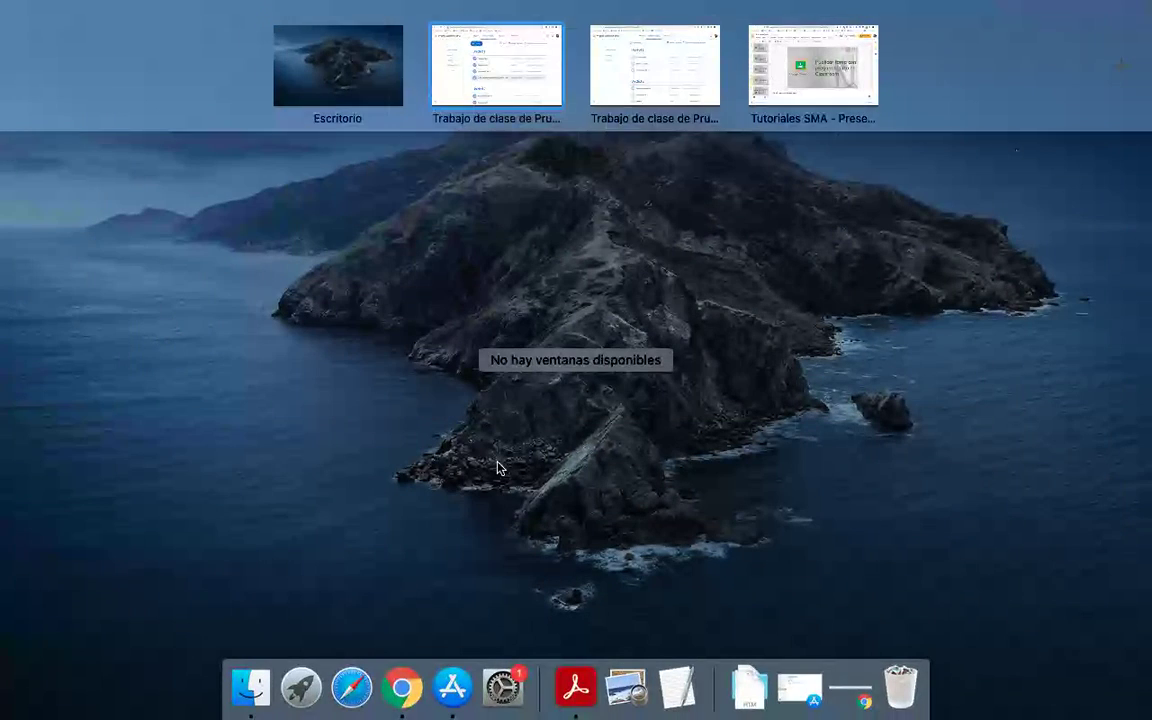
click(645, 77)
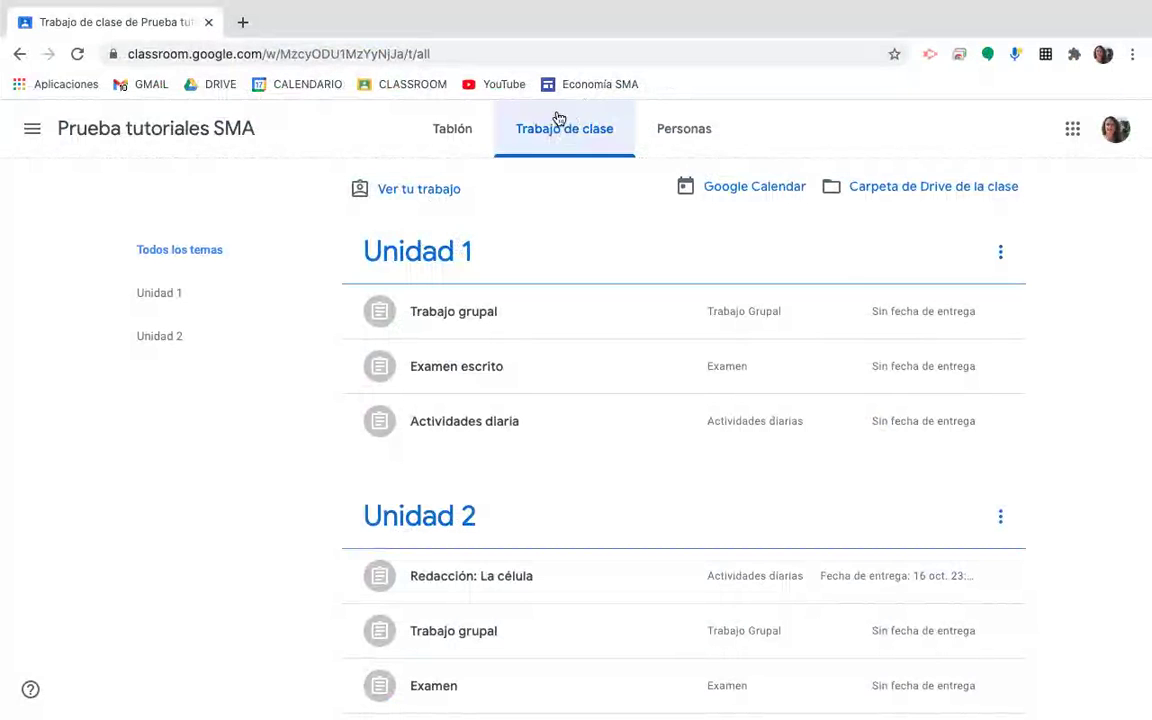
scroll(504, 298, down, 2)
scroll(504, 298, up, 2)
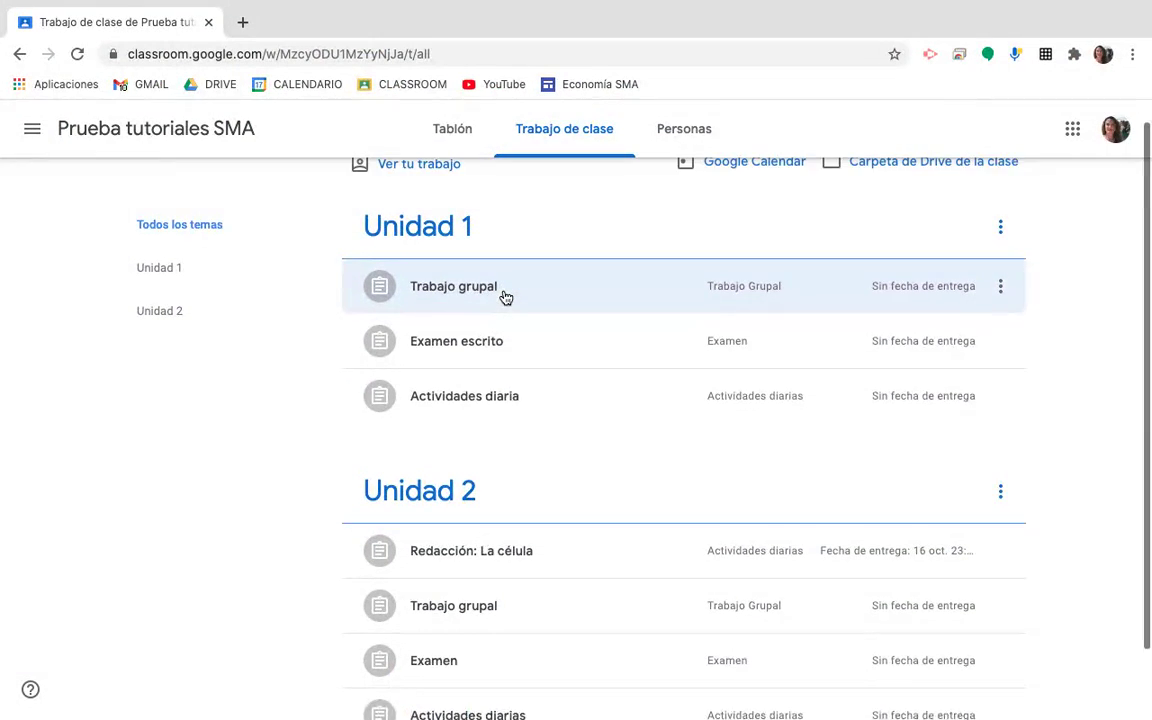
scroll(506, 298, up, 1)
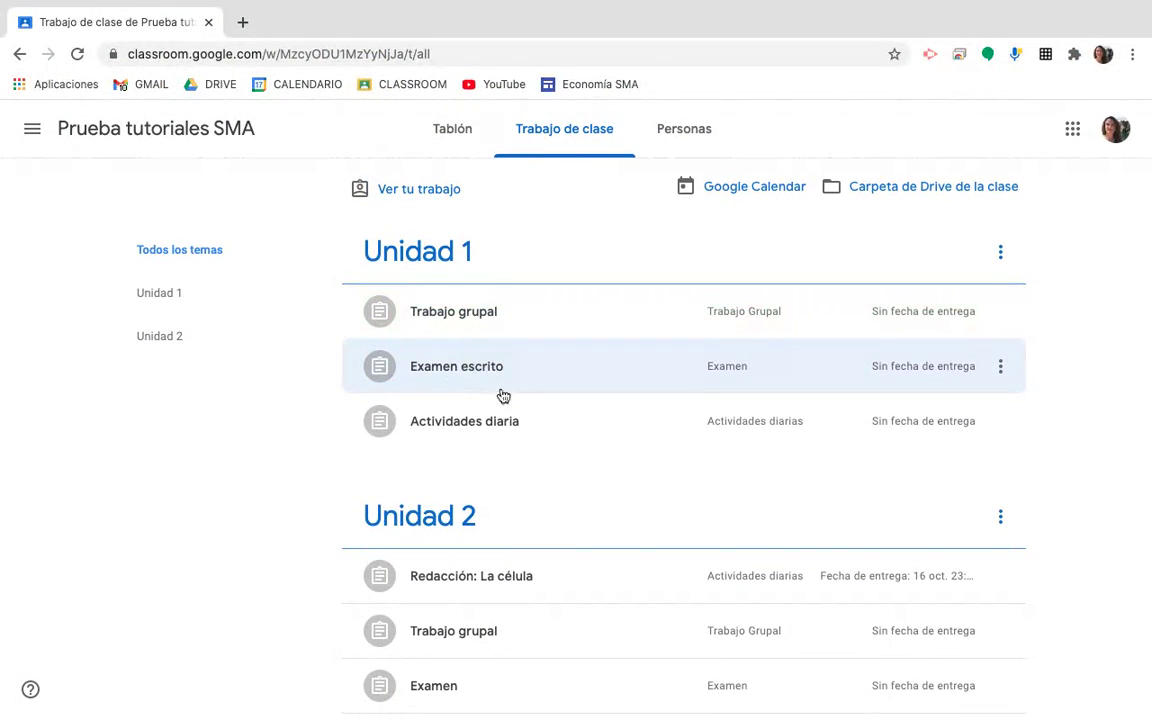
click(77, 54)
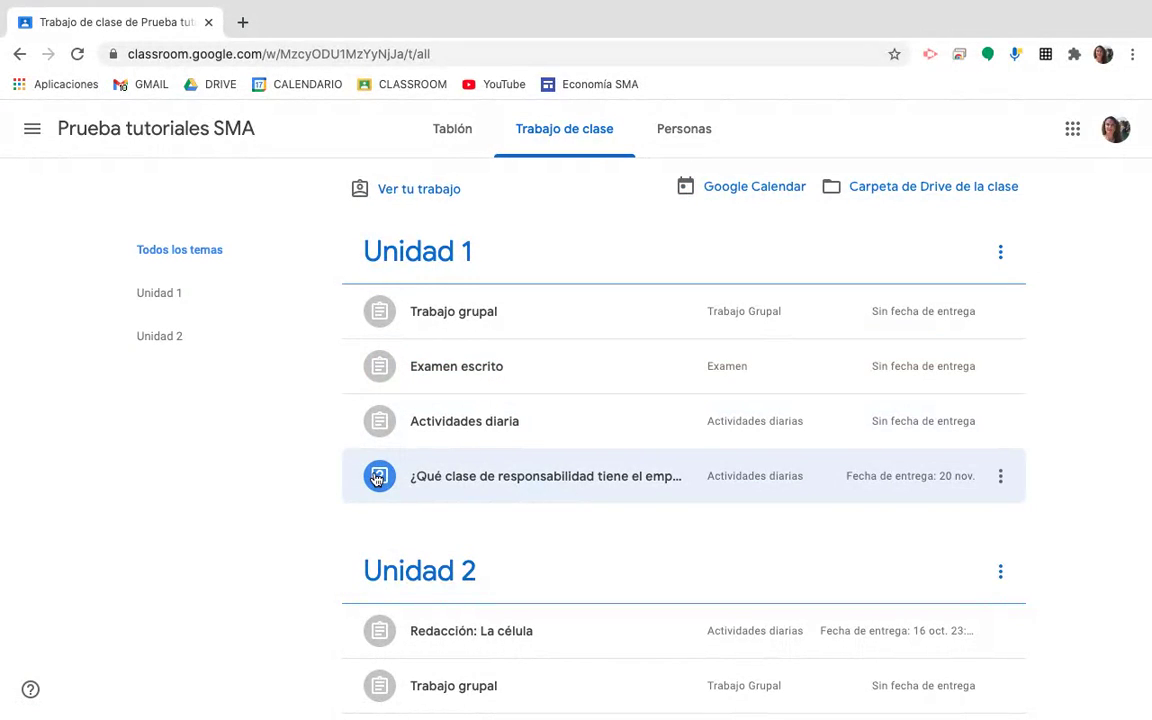
Expand the new responsibility question in Unidad 1 as the student and open its full question page.
click(620, 474)
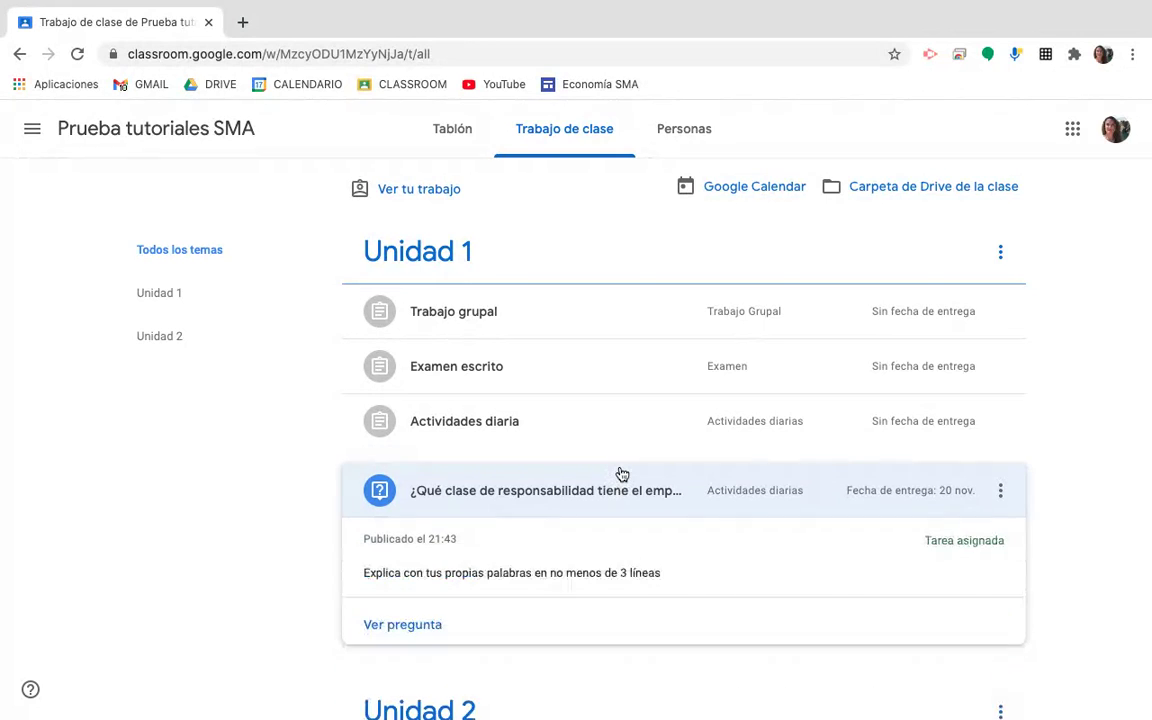
scroll(296, 508, down, 2)
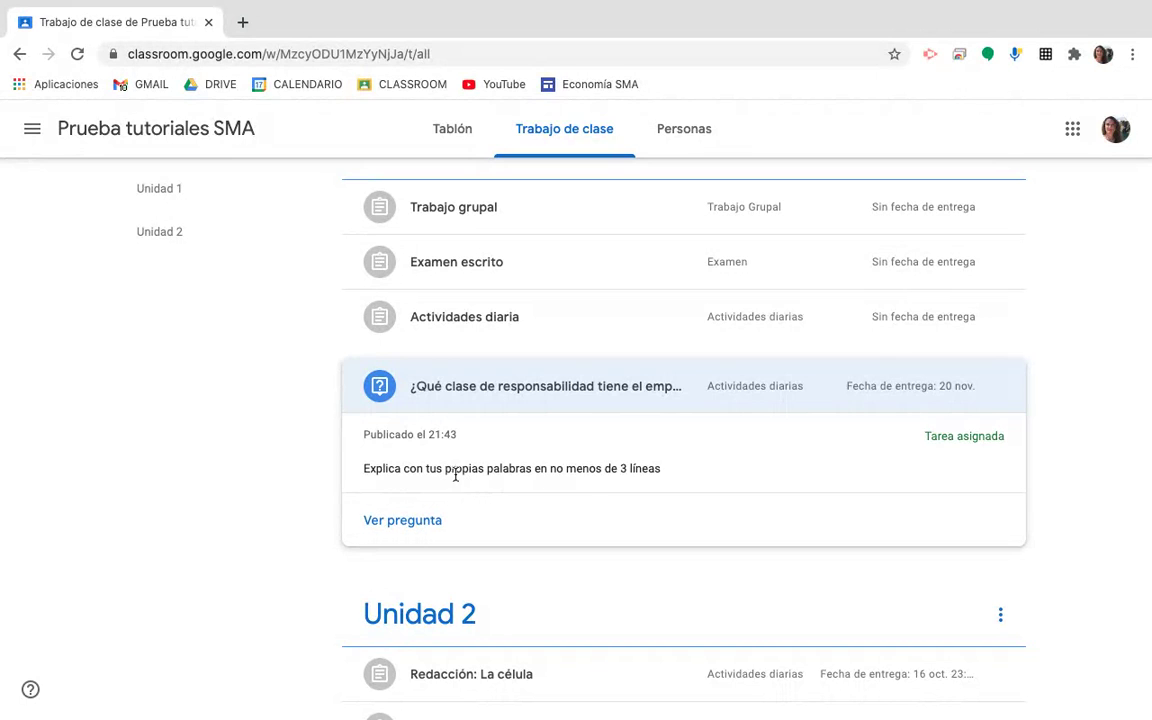
click(410, 526)
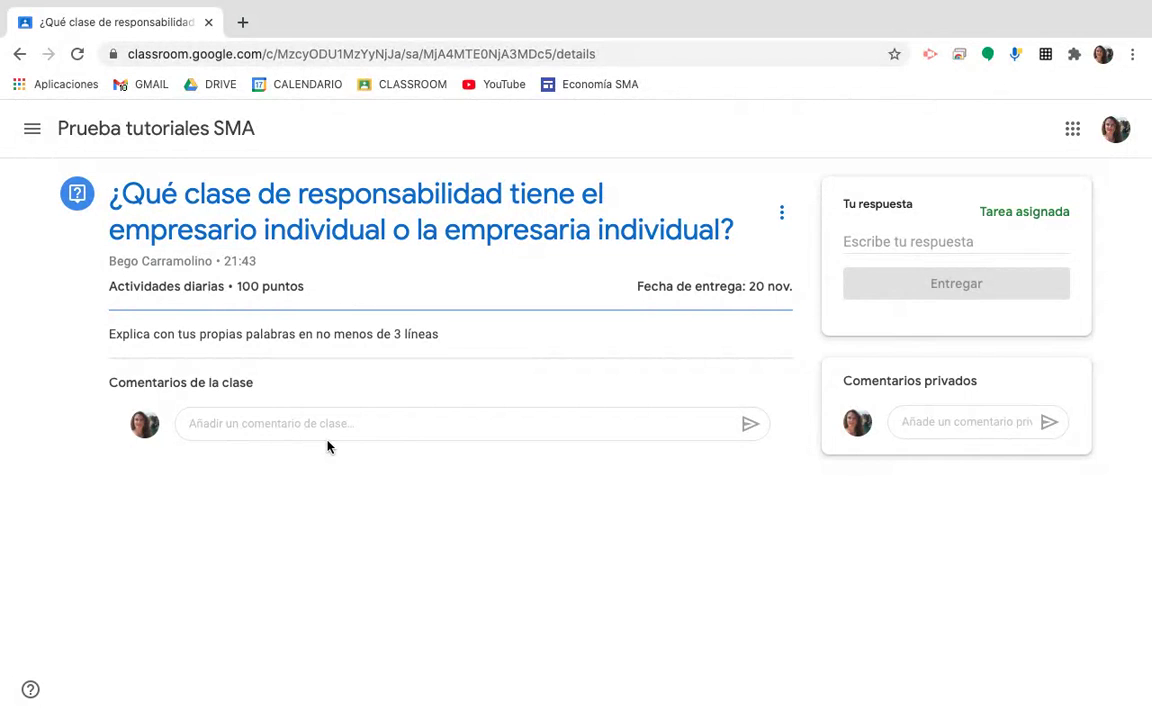
Post a class comment that mentions the teacher's e-mail address and says "no entiendo la pregunta".
click(233, 421)
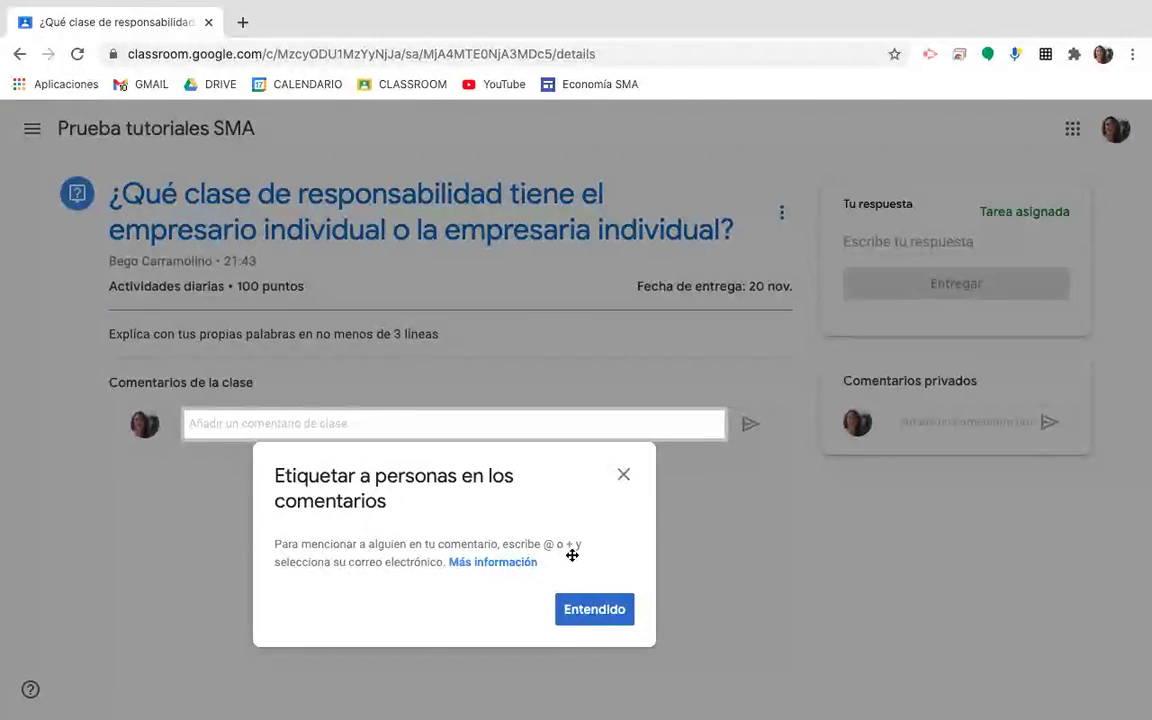
click(600, 622)
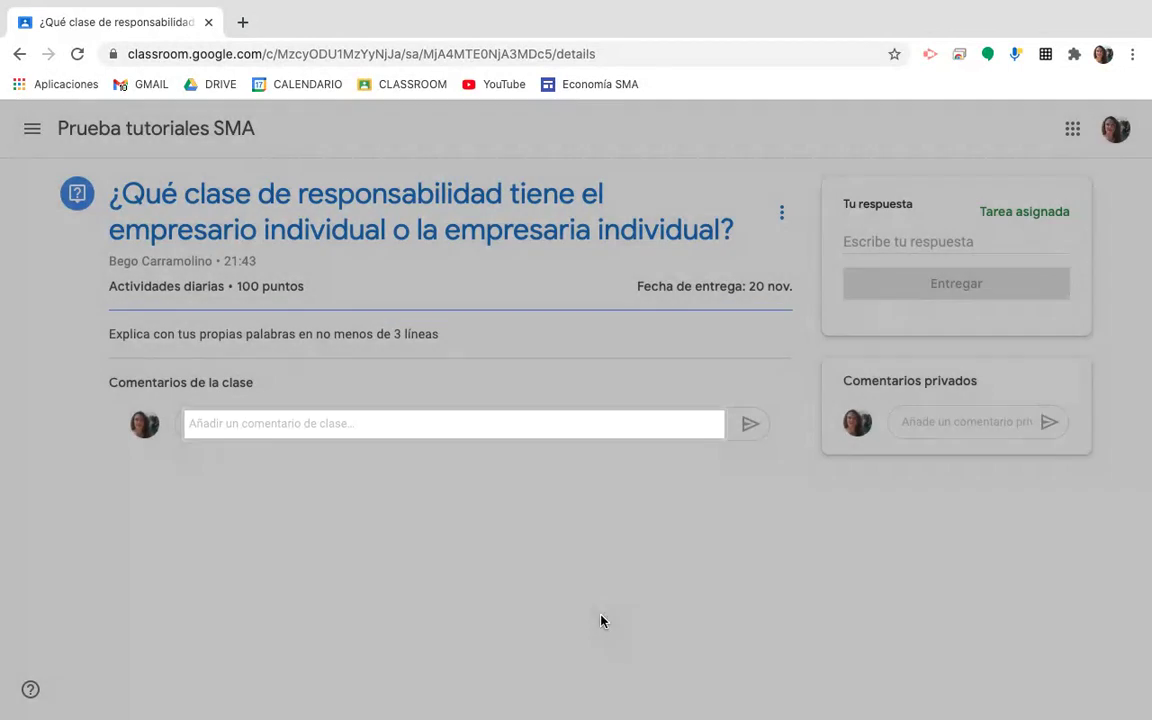
click(373, 422)
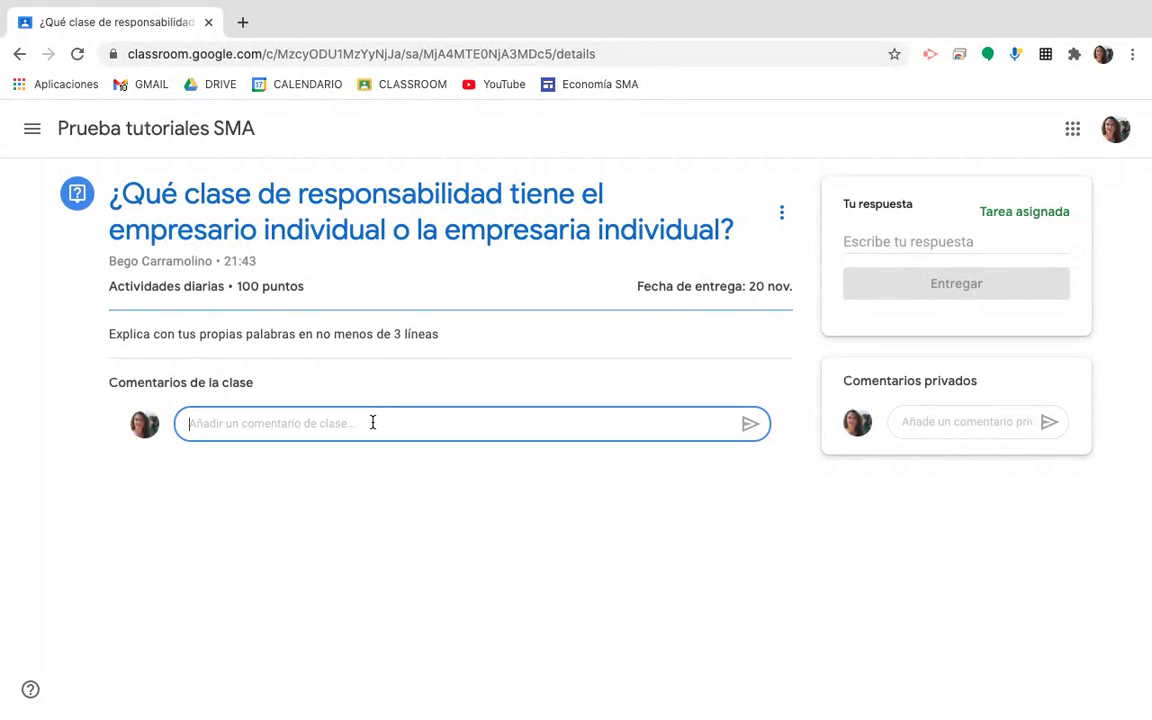
text(@)
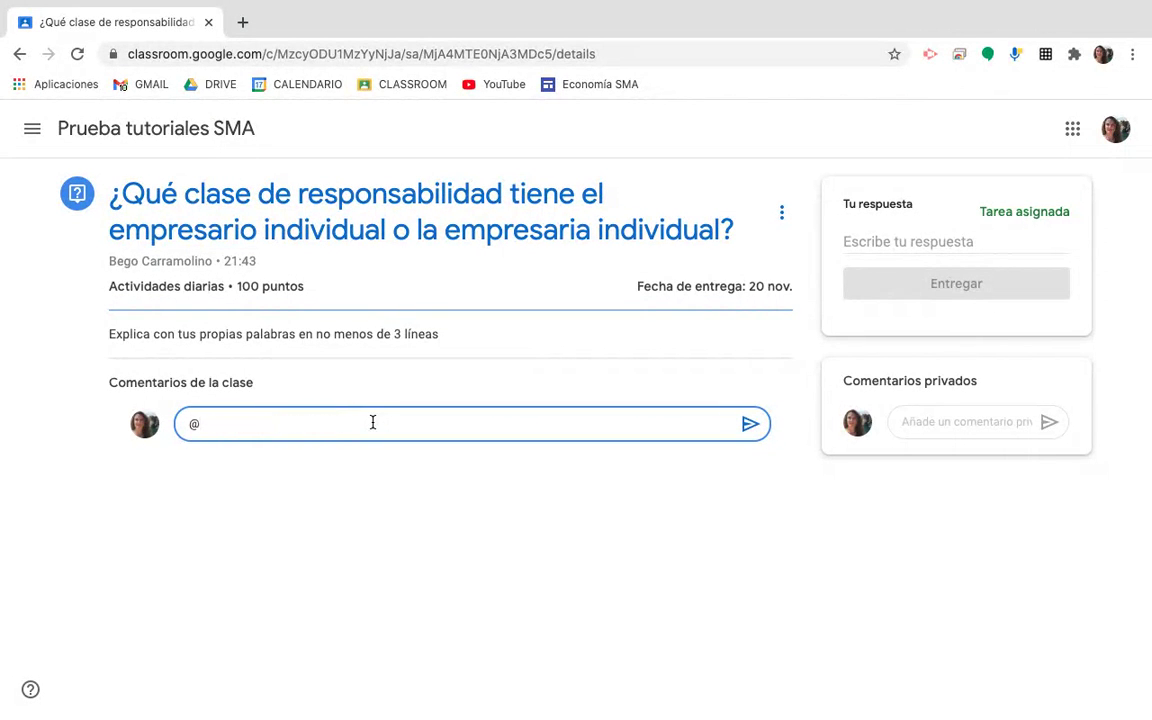
text(beg)
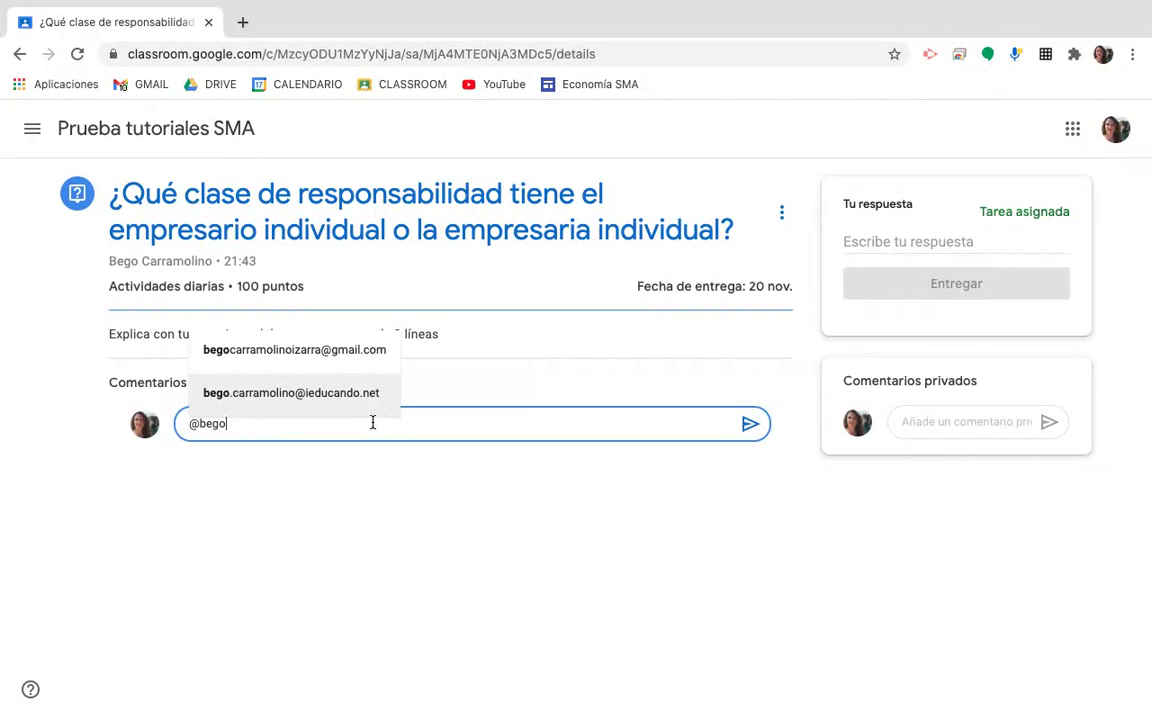
text(o)
click(319, 393)
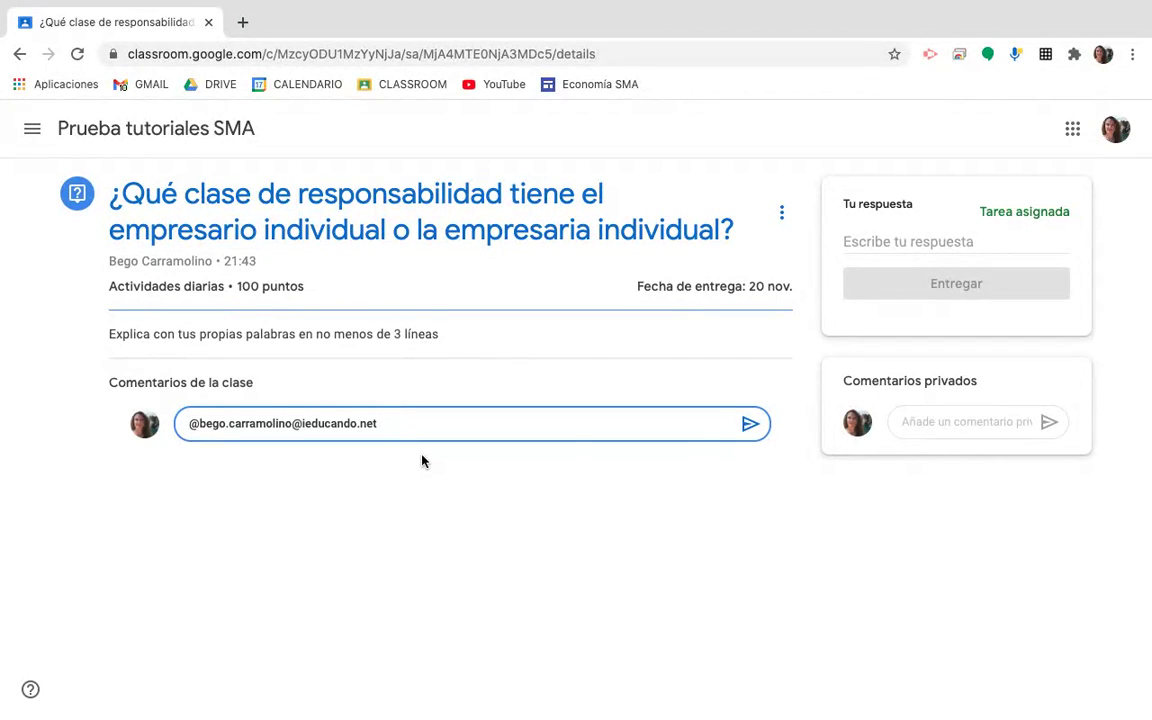
text(no entiendo la pregunta)
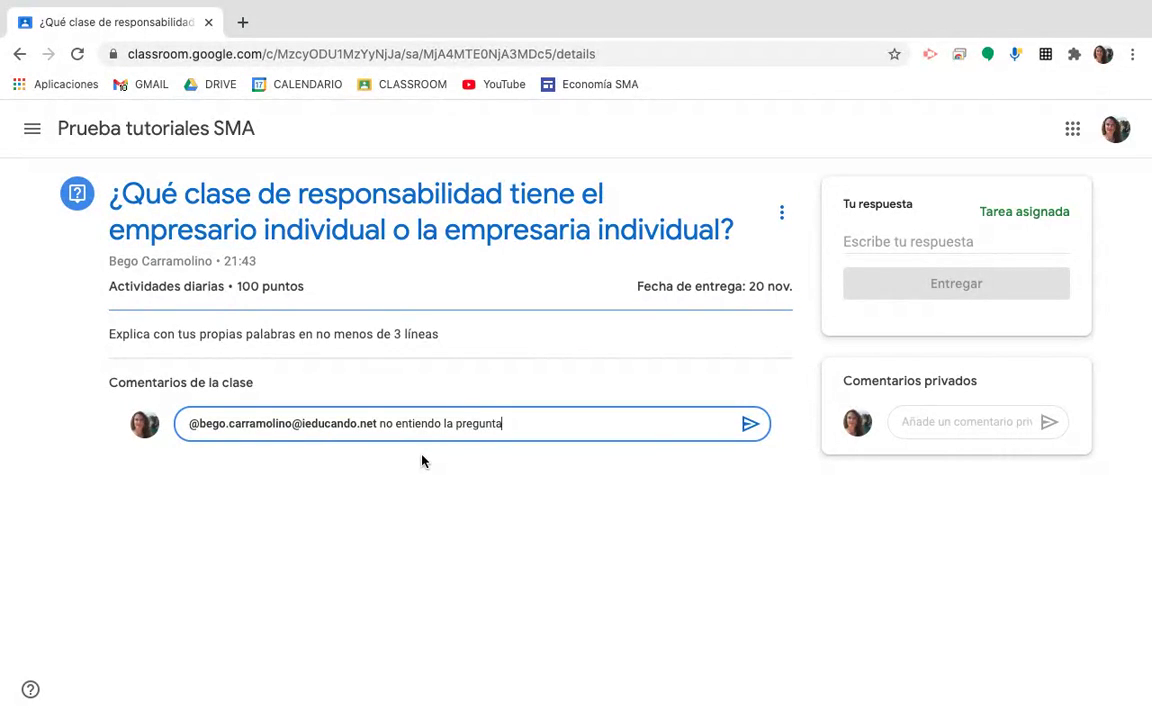
click(751, 423)
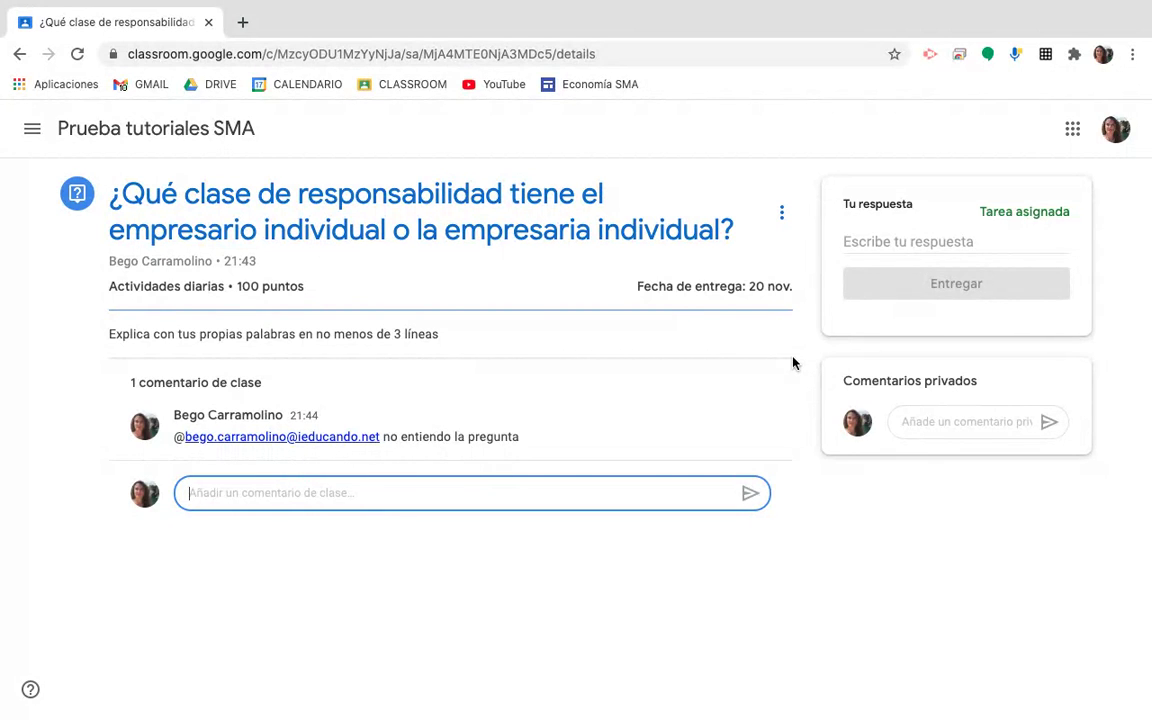
Answer the question with "Tiene responsabilidad ilimitada con sus bienes presentes y futuros" and submit the answer.
click(895, 243)
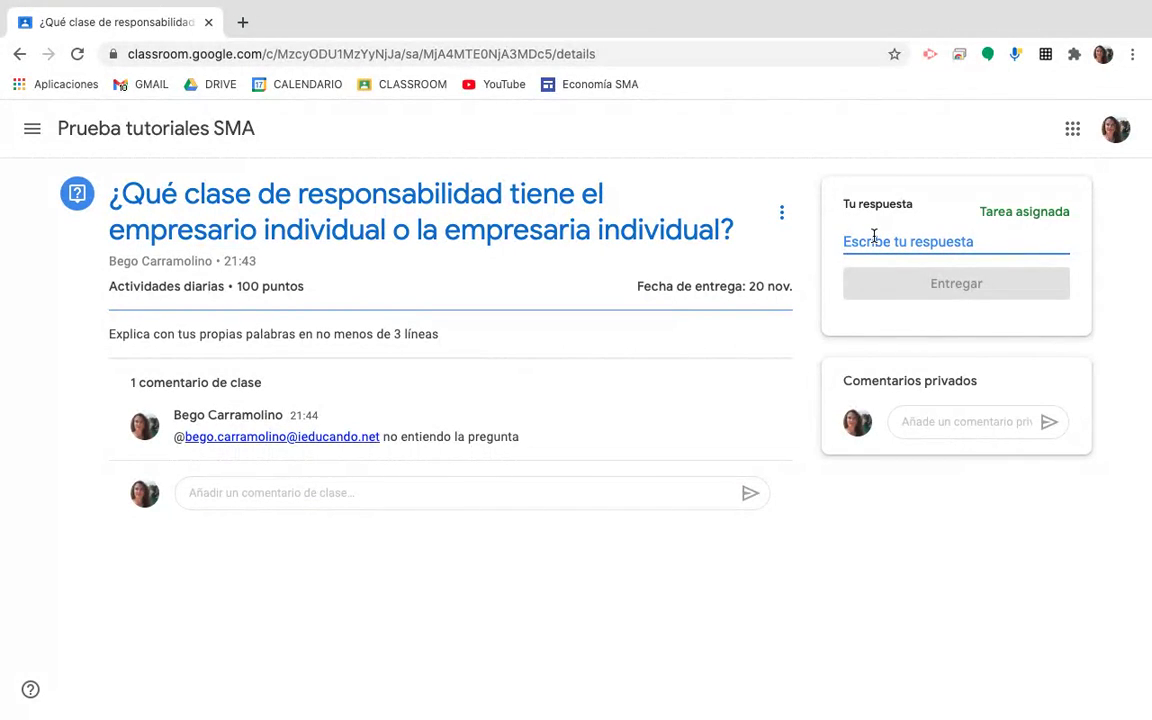
text(Tiene responsabilidad )
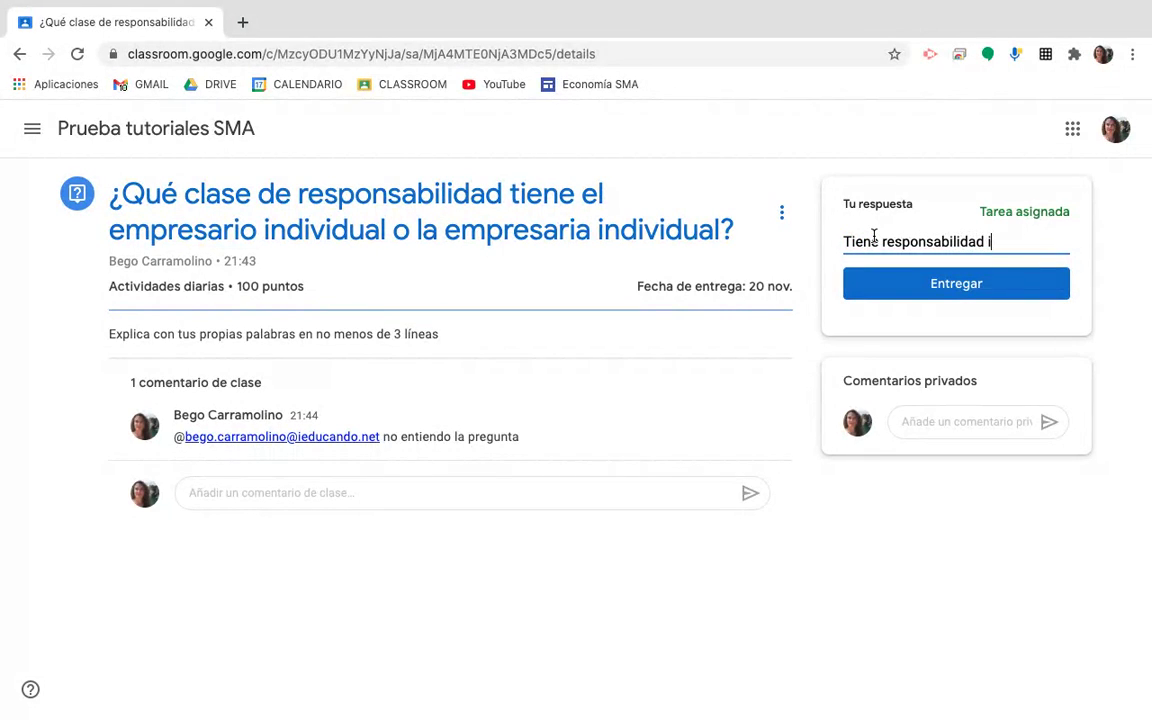
text(ilimitada con sus bienes presentes y futuros)
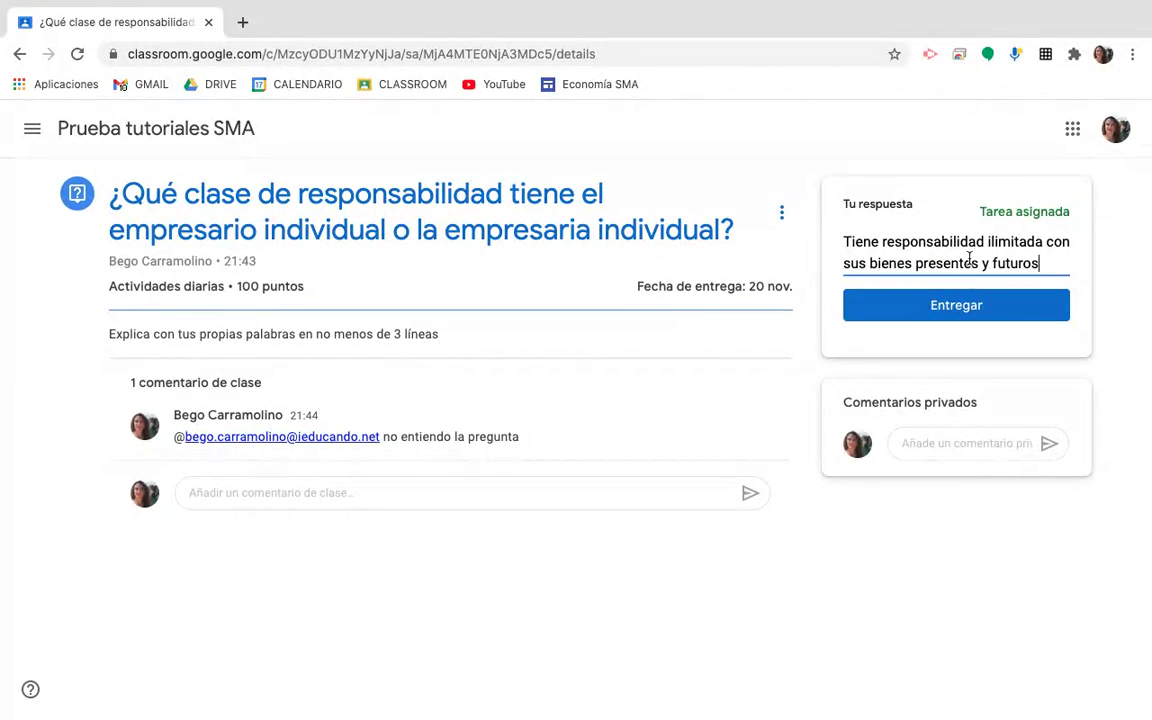
click(958, 316)
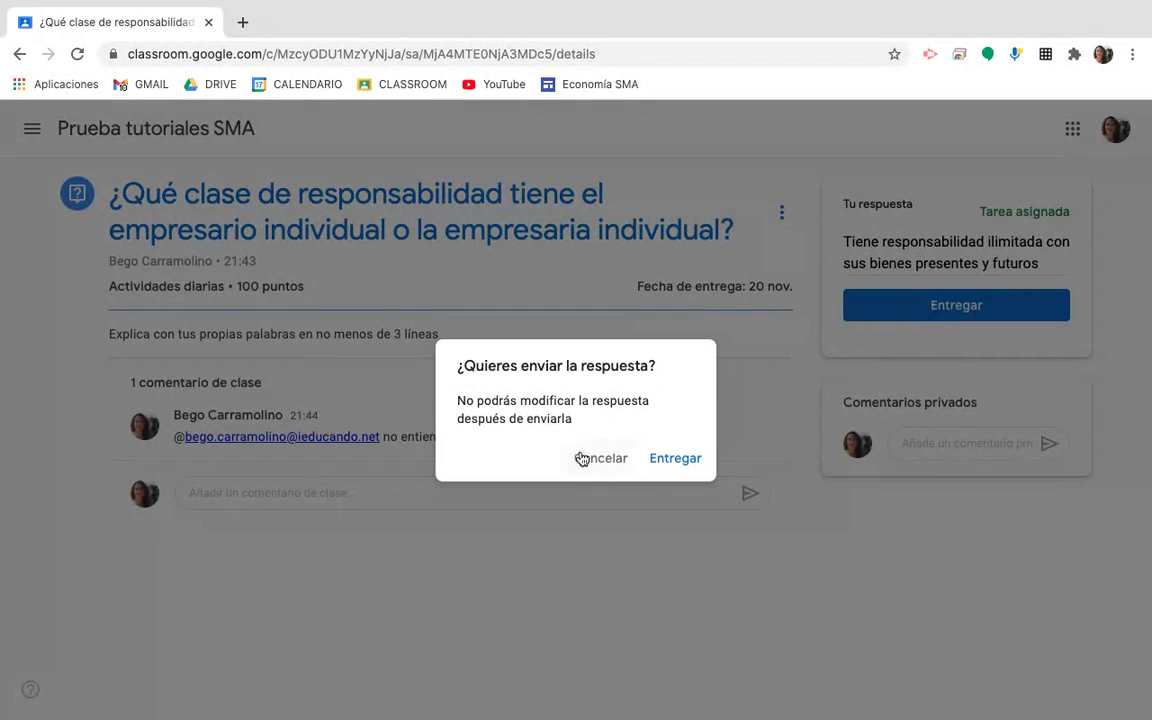
click(676, 462)
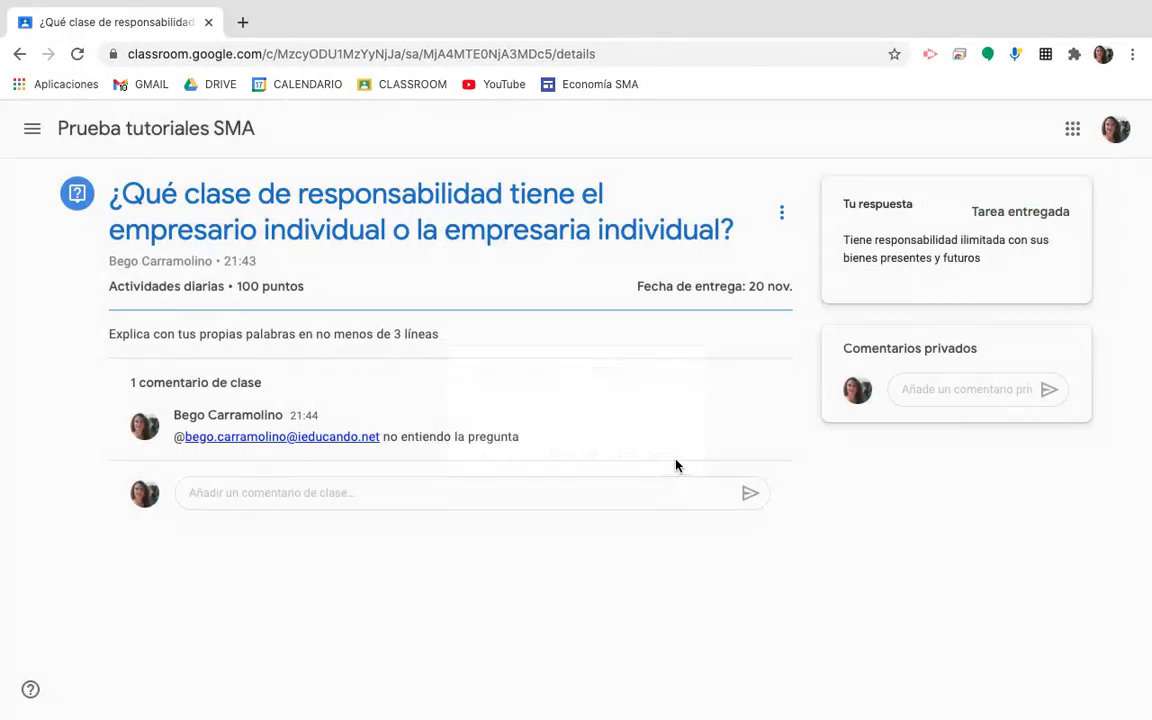
Switch to the second student's Classroom window, refresh Prueba tutoriales SMA and show its classwork.
key(ctrl+Up)
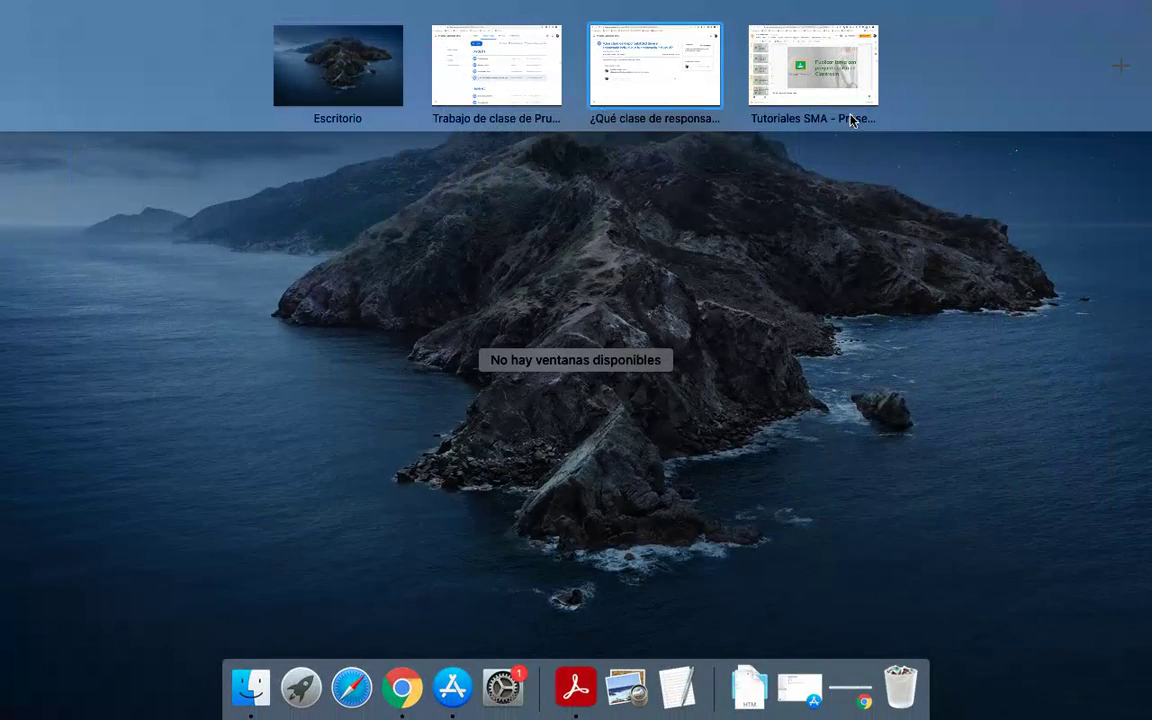
click(848, 69)
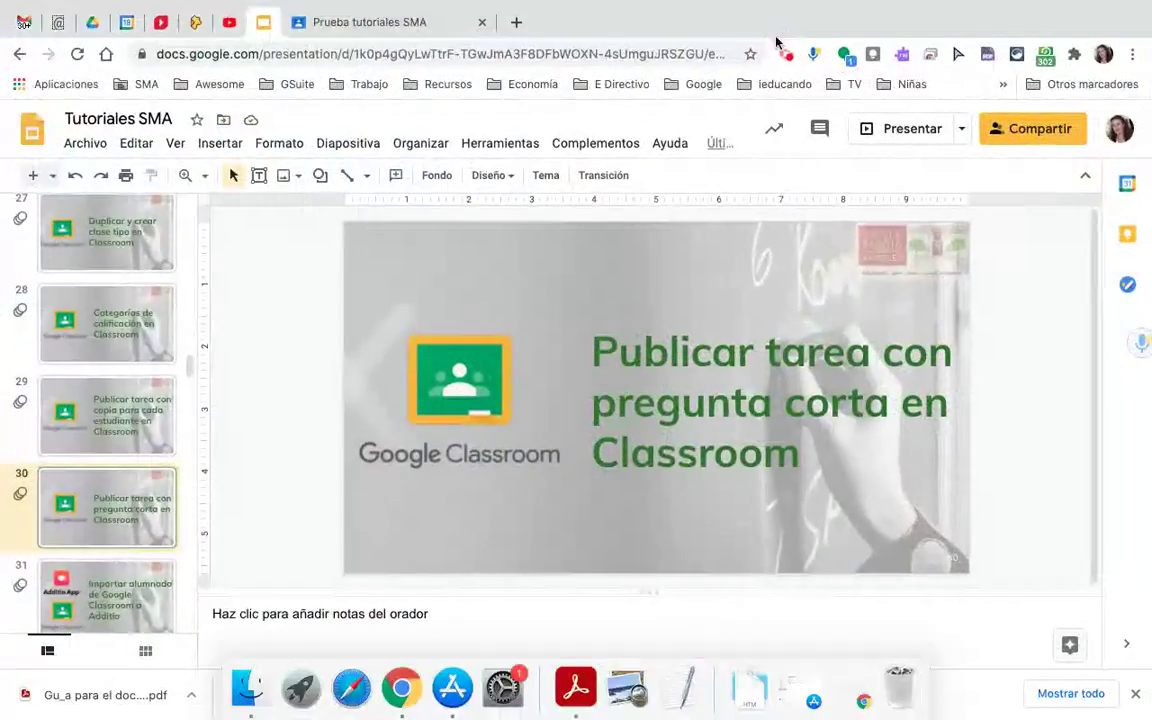
click(423, 33)
click(77, 53)
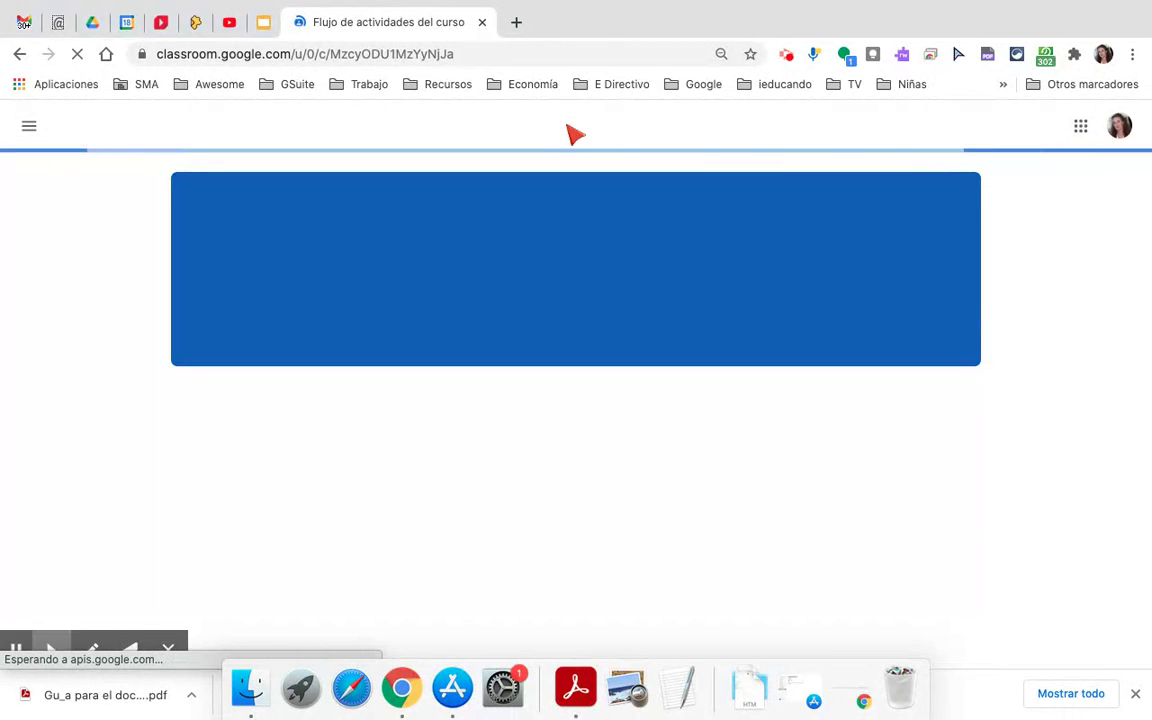
click(578, 136)
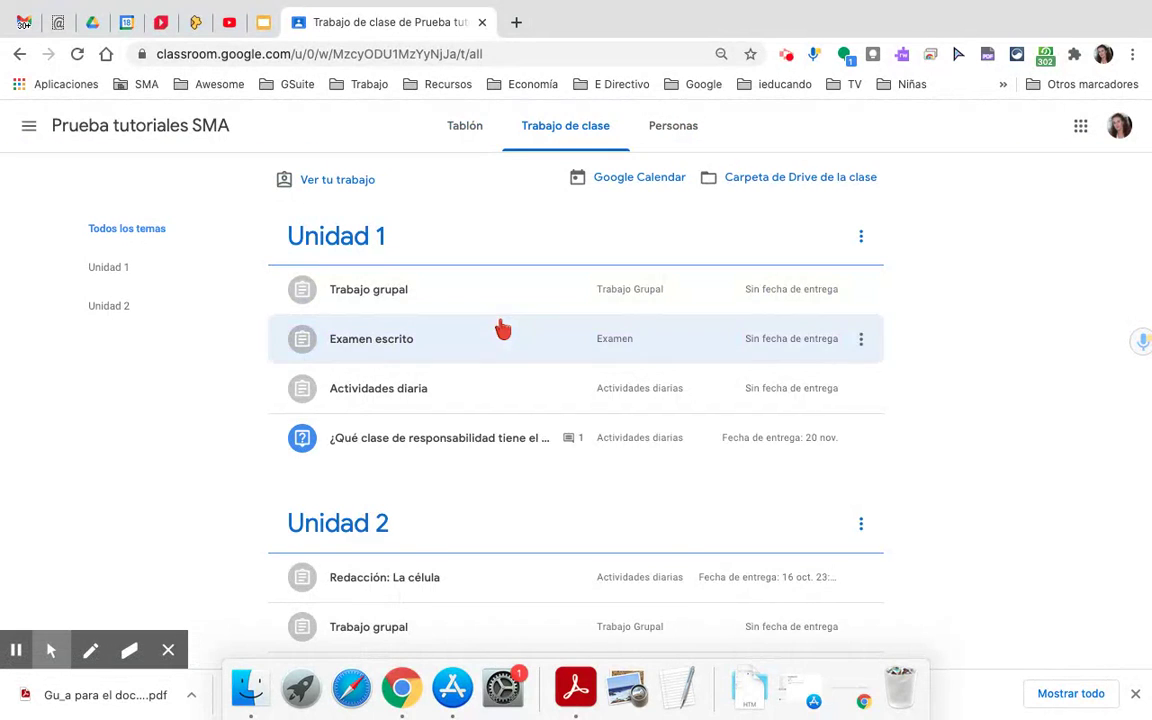
Expand the responsibility question in Unidad 1 as the second student and open its full page.
click(426, 441)
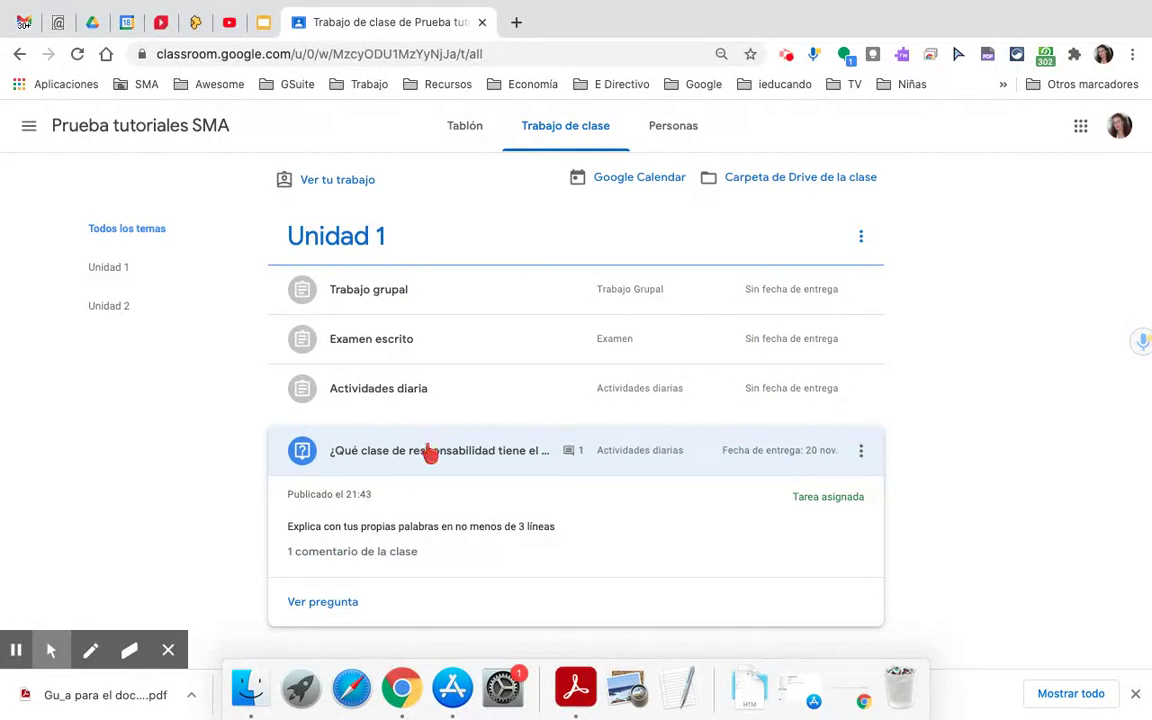
scroll(424, 525, down, 2)
click(334, 493)
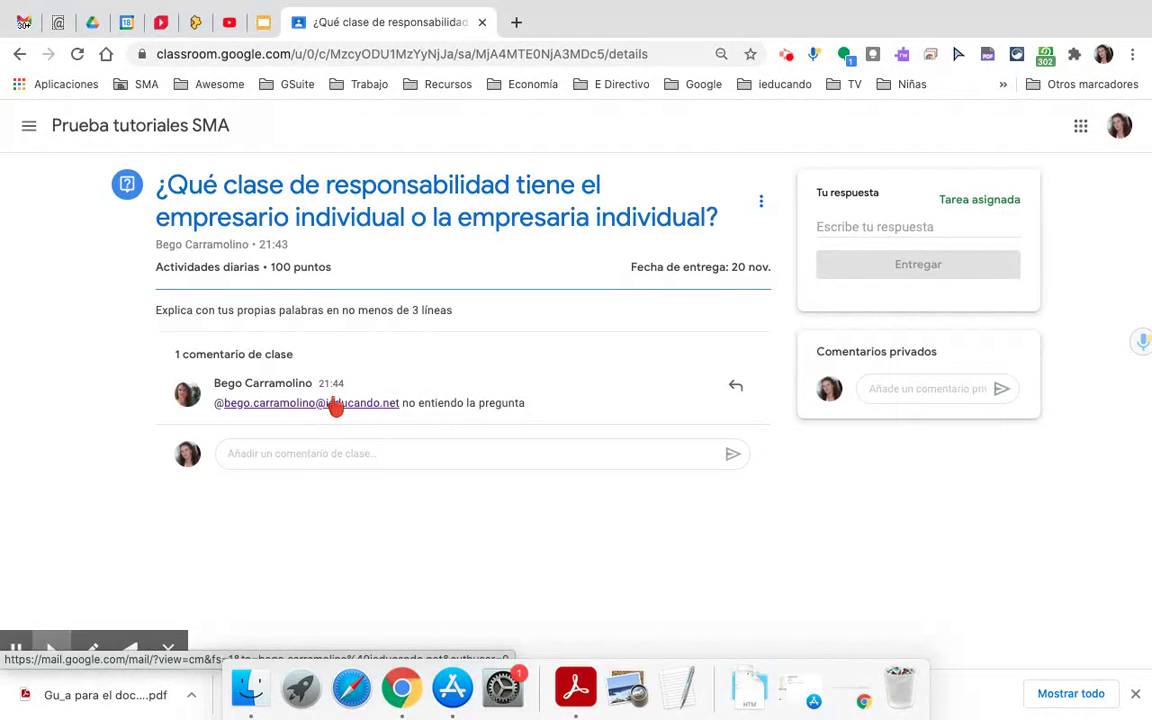
Answer the question with "No tiene responsabilidad" as the second student and submit the answer.
click(886, 234)
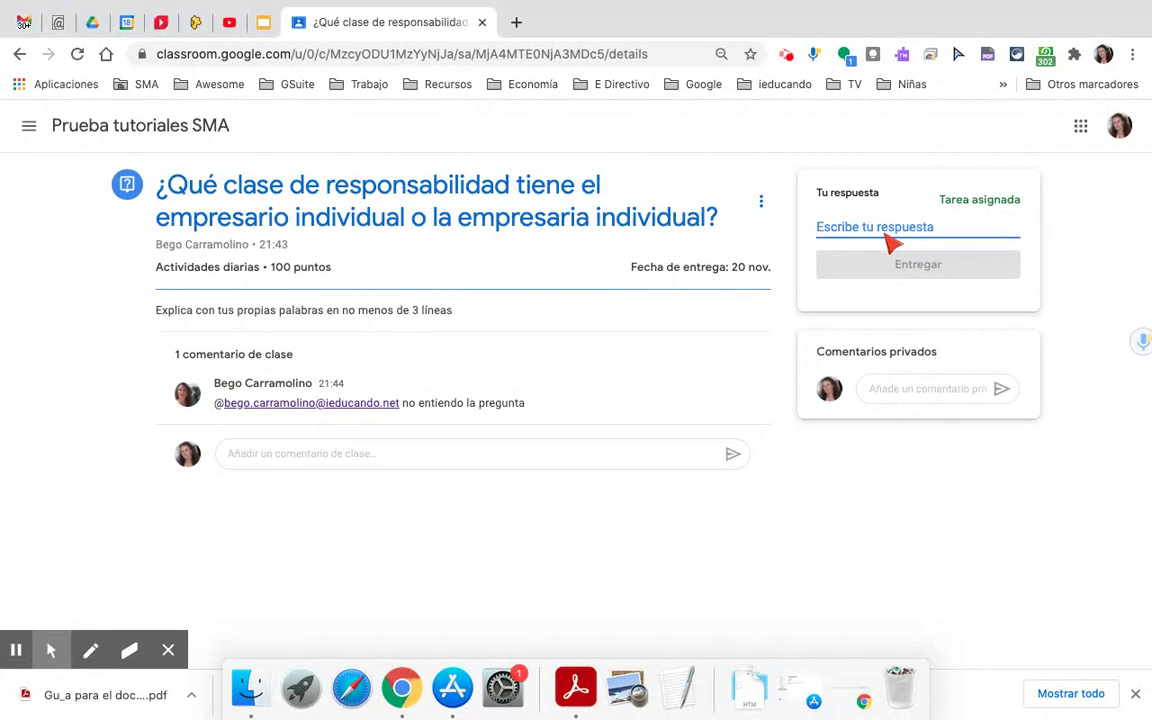
text(No tiene)
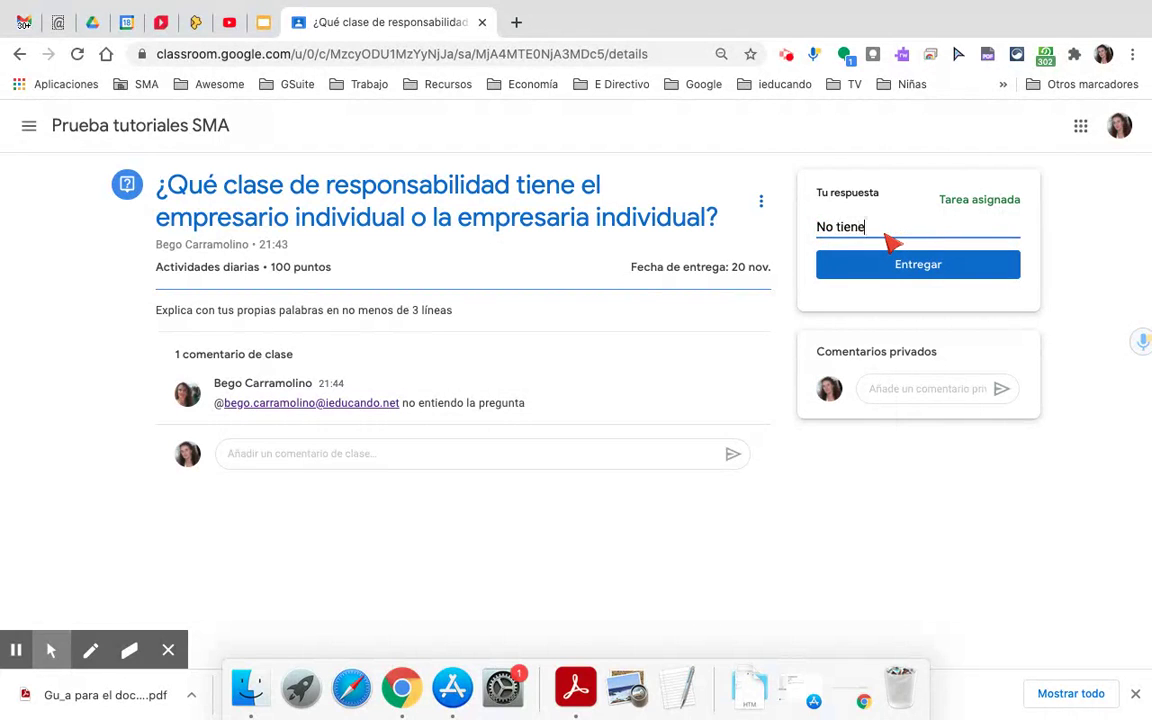
text( responsabilidad)
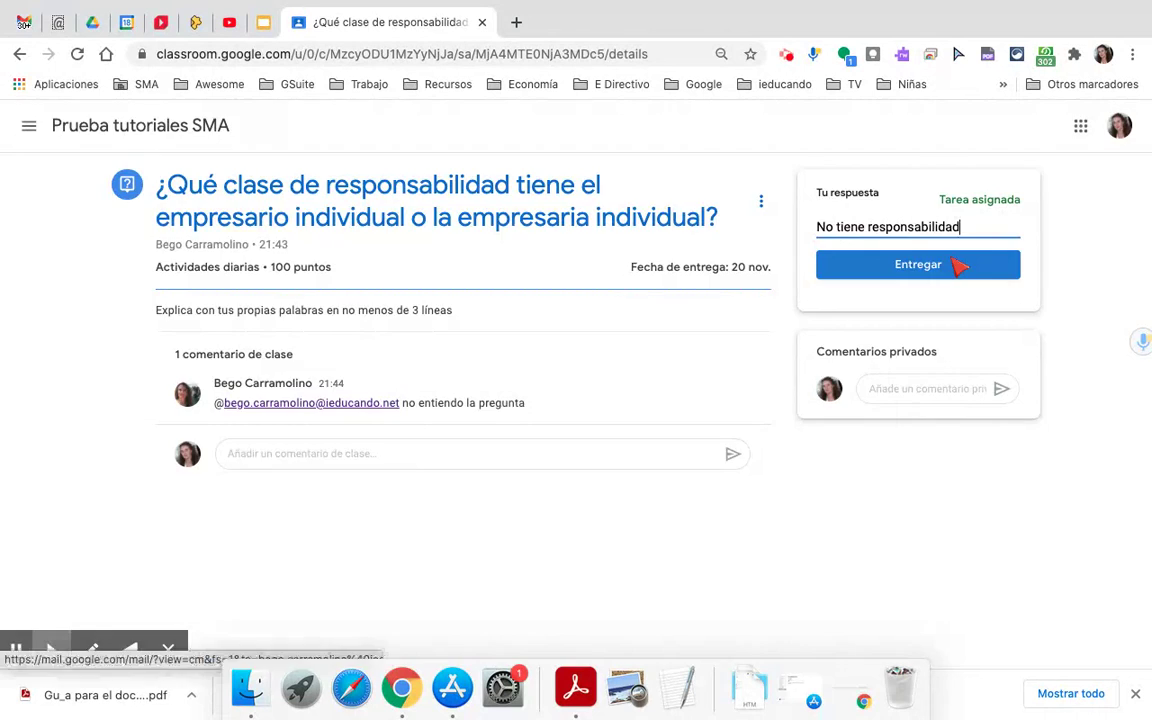
click(959, 264)
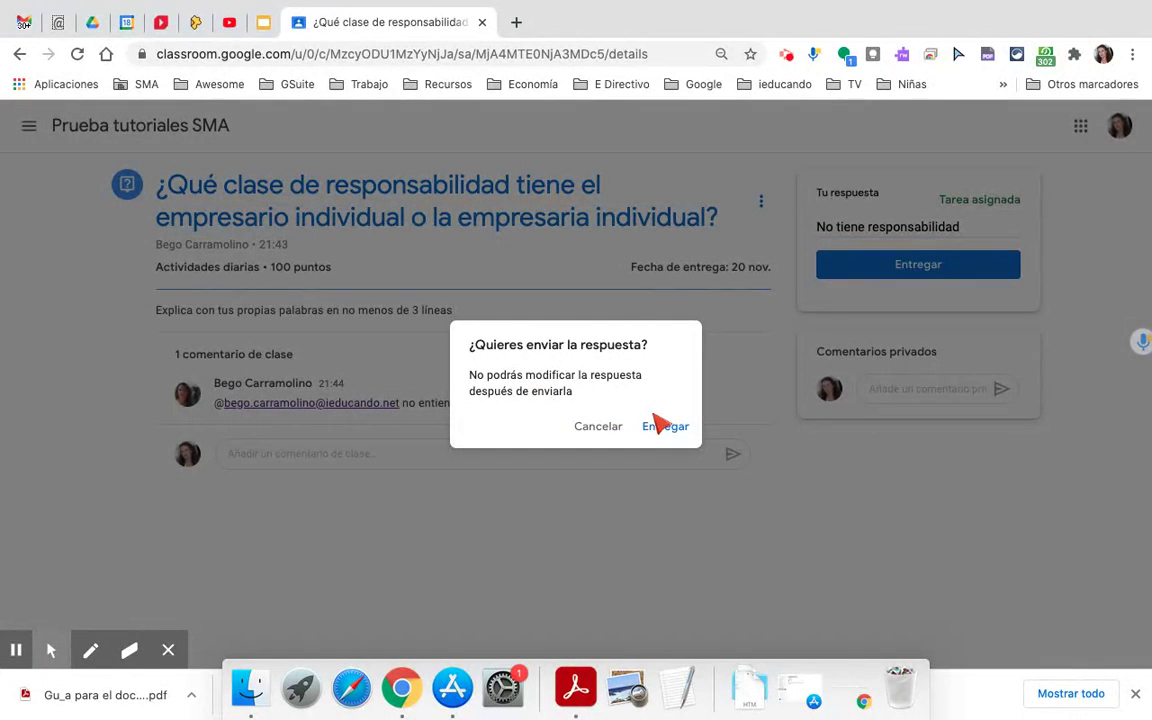
click(663, 430)
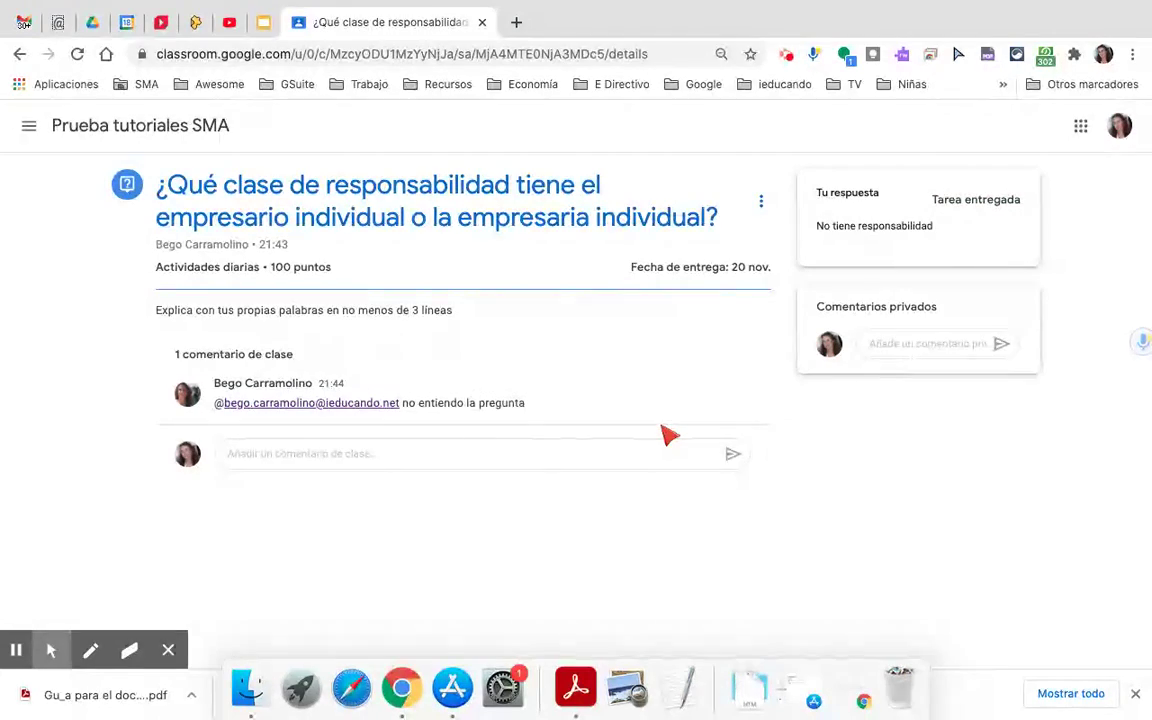
Switch to the teacher's Classroom window, refresh the classwork, and open the student answers for the responsibility question.
key(ctrl+Up)
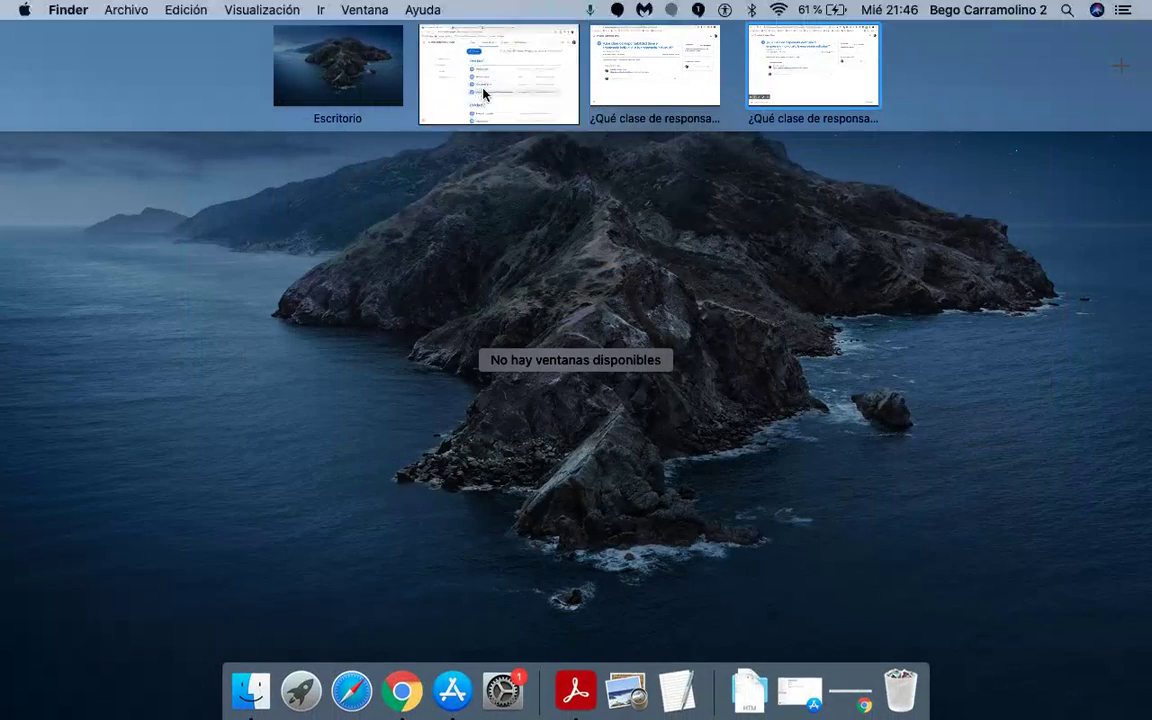
click(434, 78)
click(77, 53)
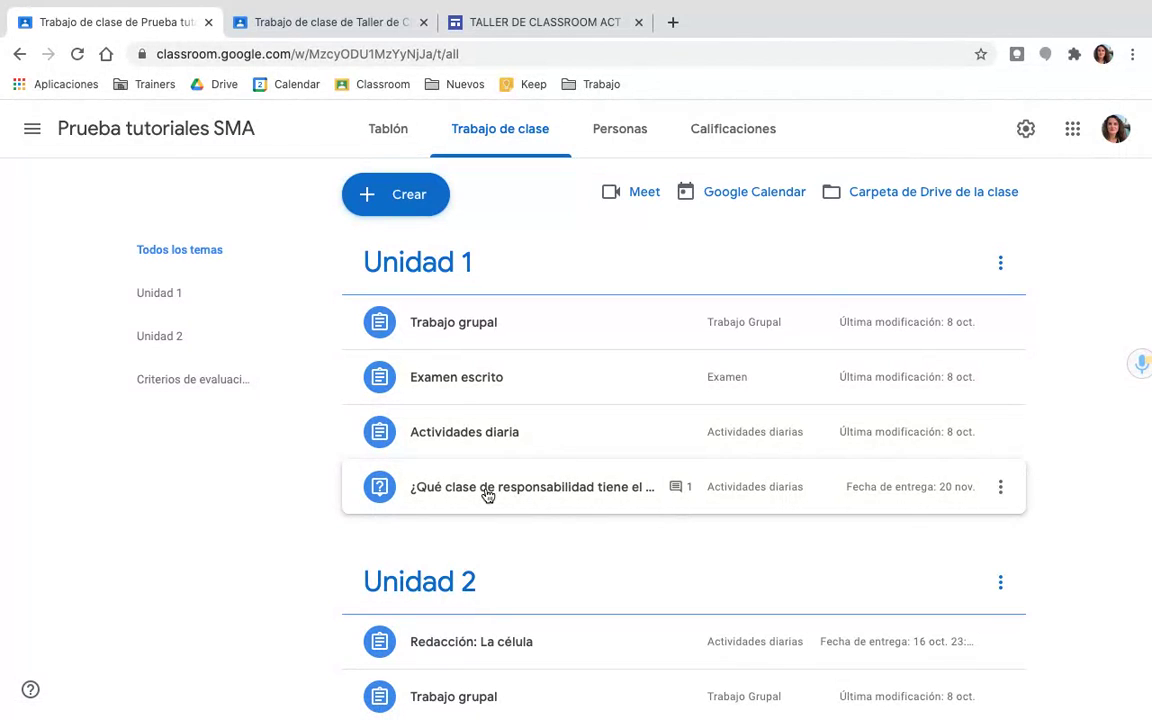
click(497, 487)
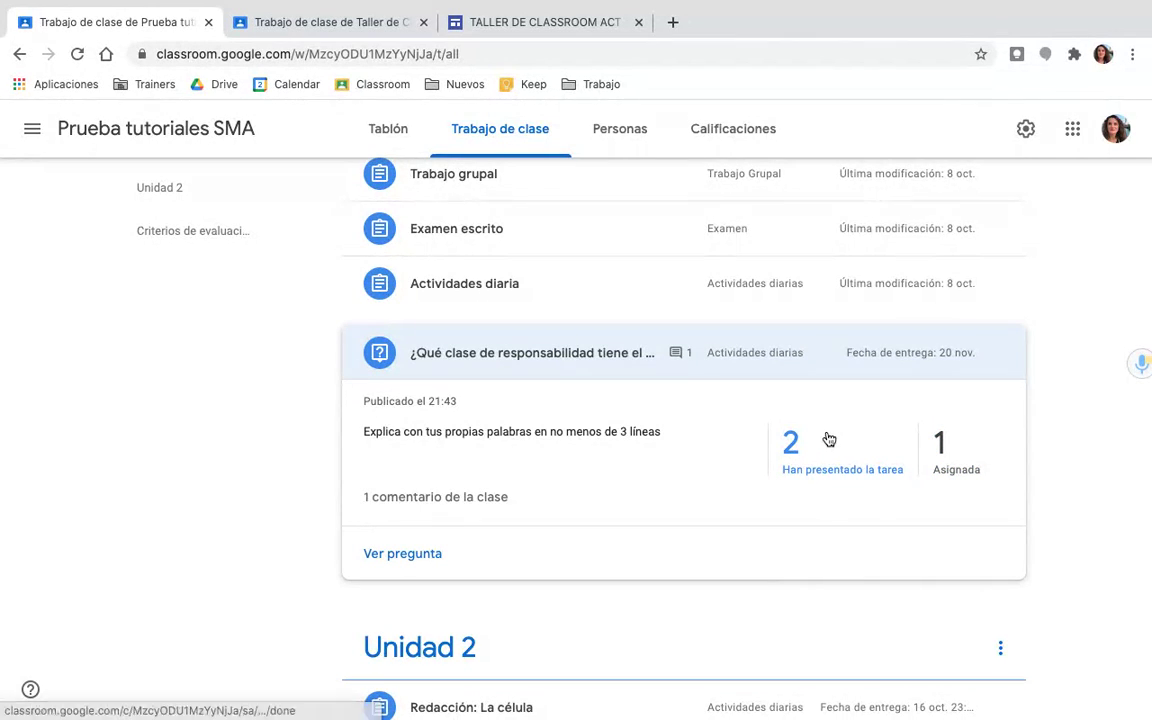
click(401, 554)
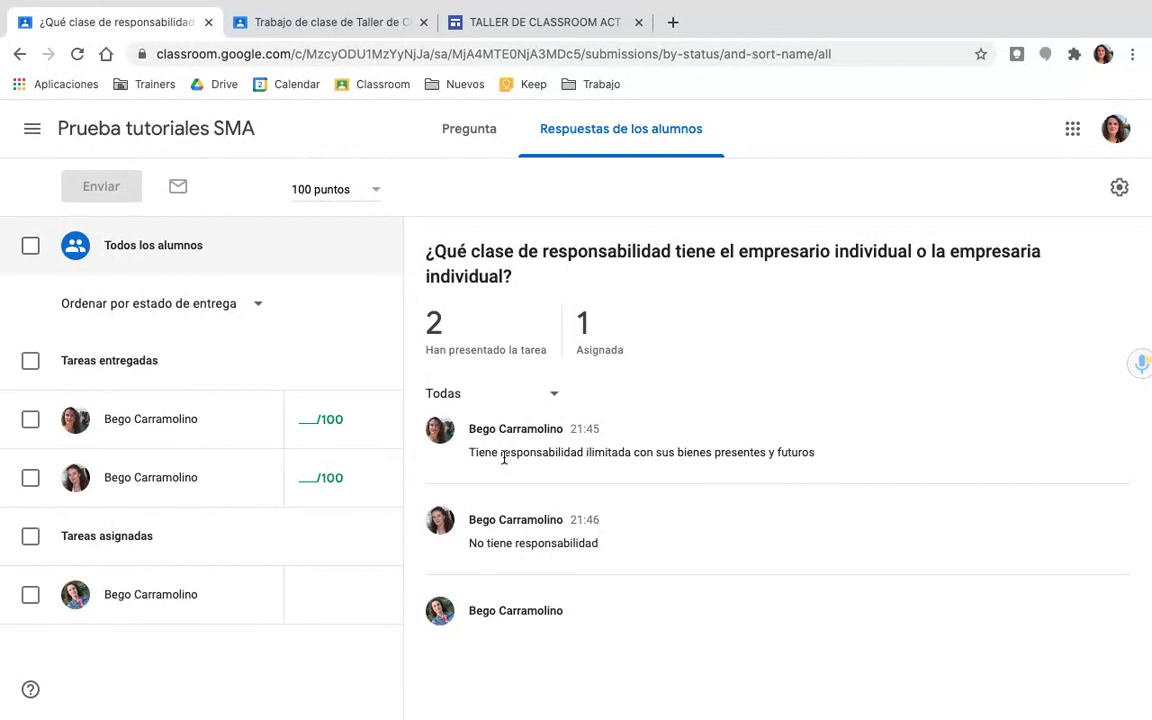
Grade the first submitted answer 100 and send that student the private comment "Muy bien" followed by the student's first name.
click(312, 426)
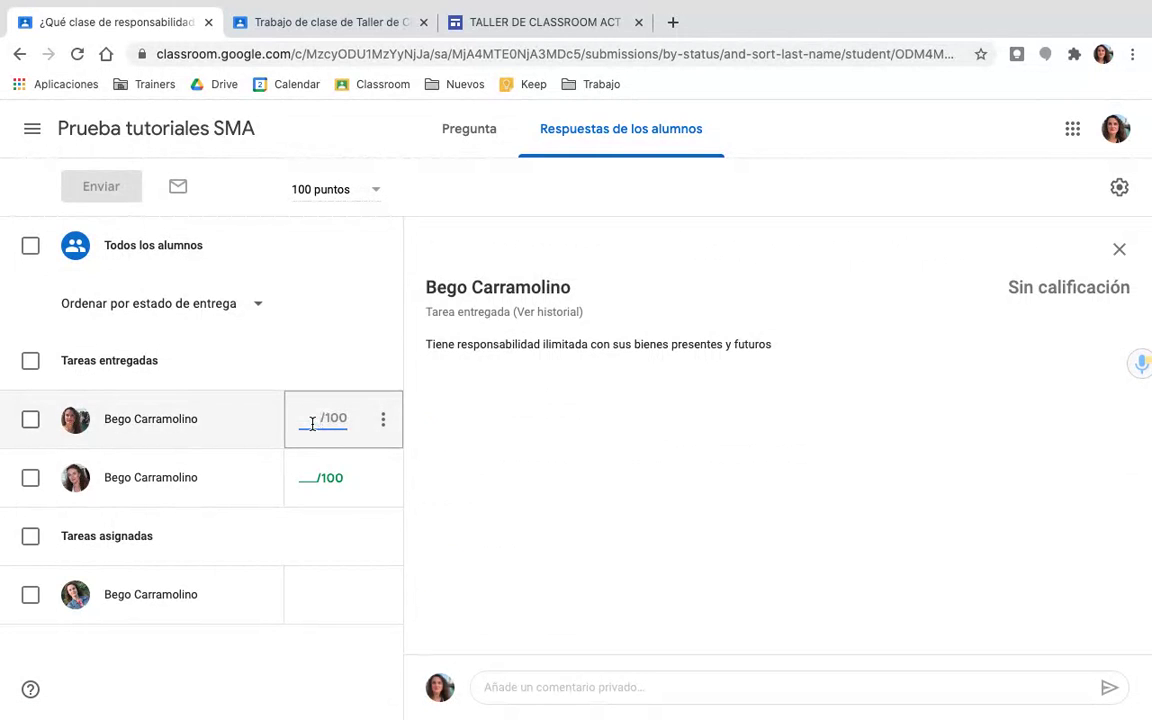
text(100)
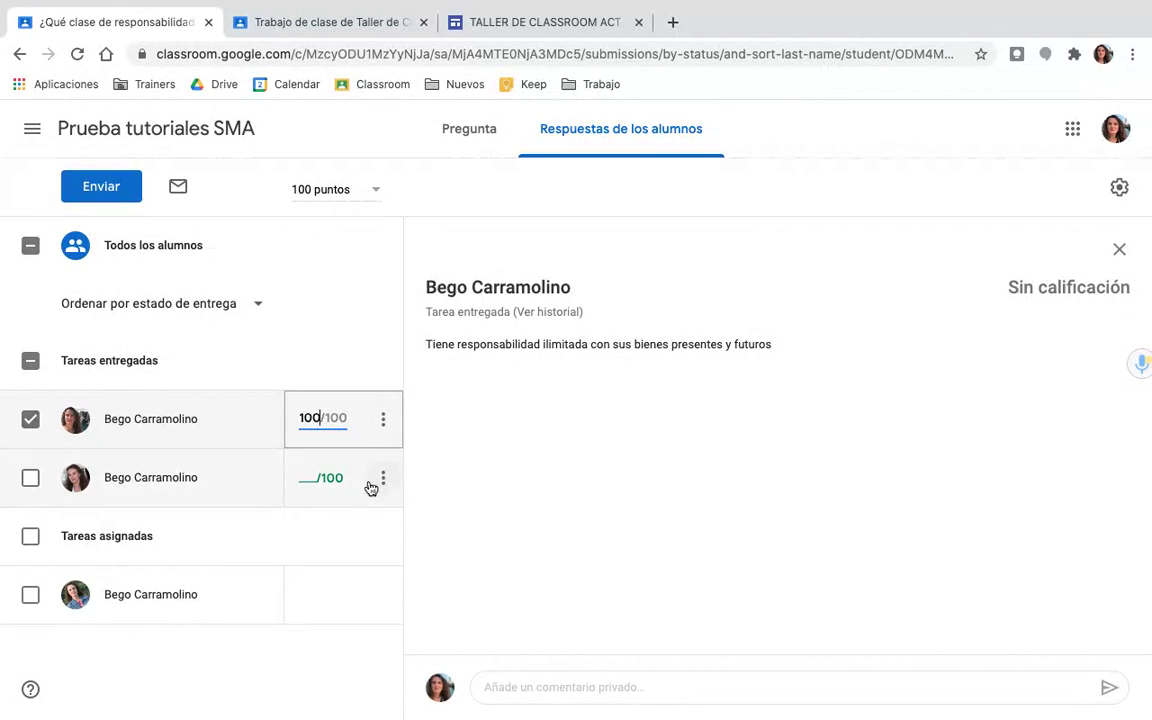
click(550, 686)
text(Muy)
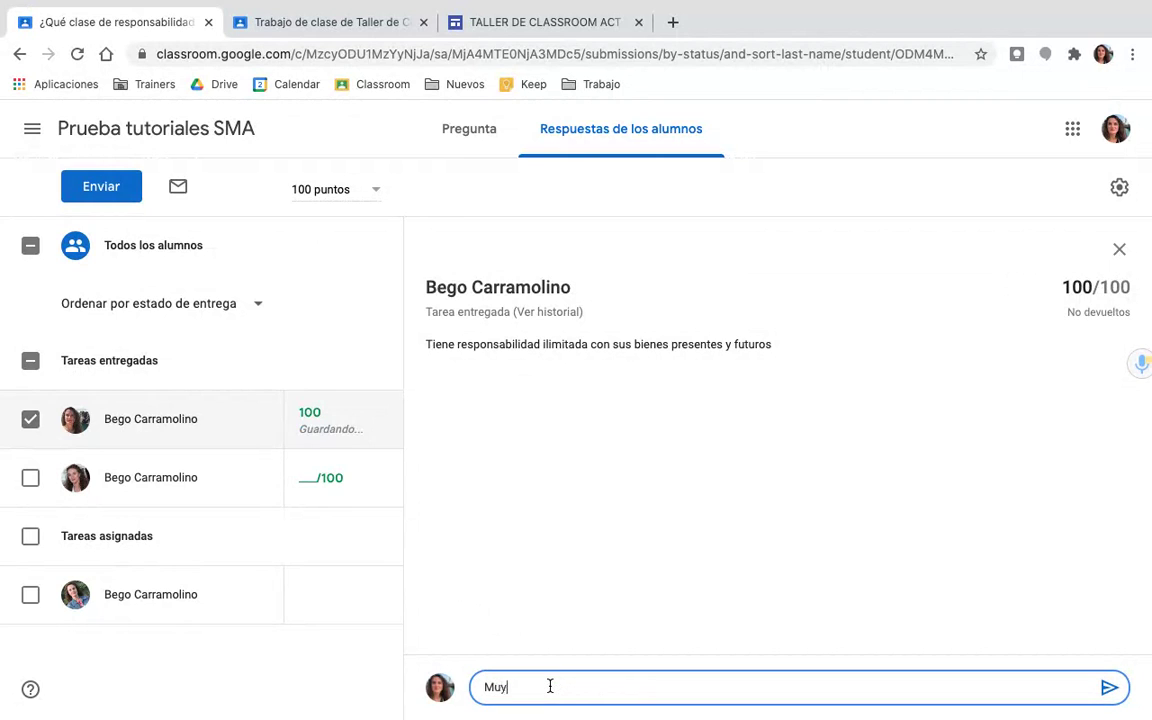
text( bien Bego)
key(Return)
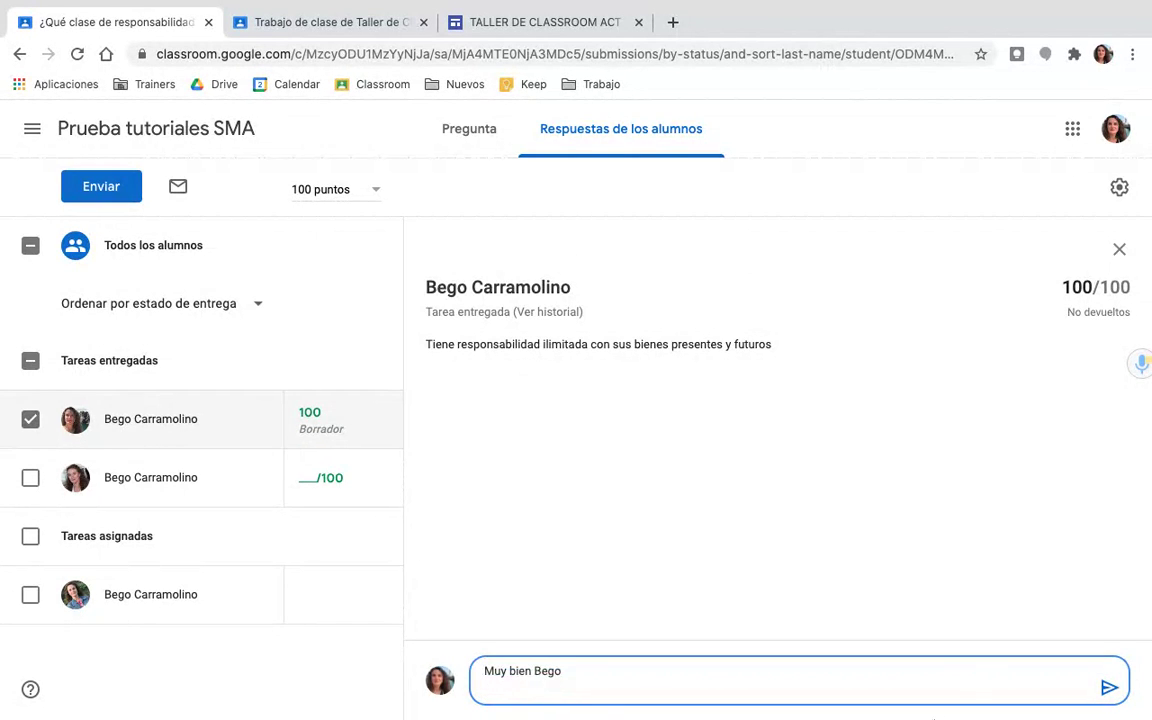
click(1108, 687)
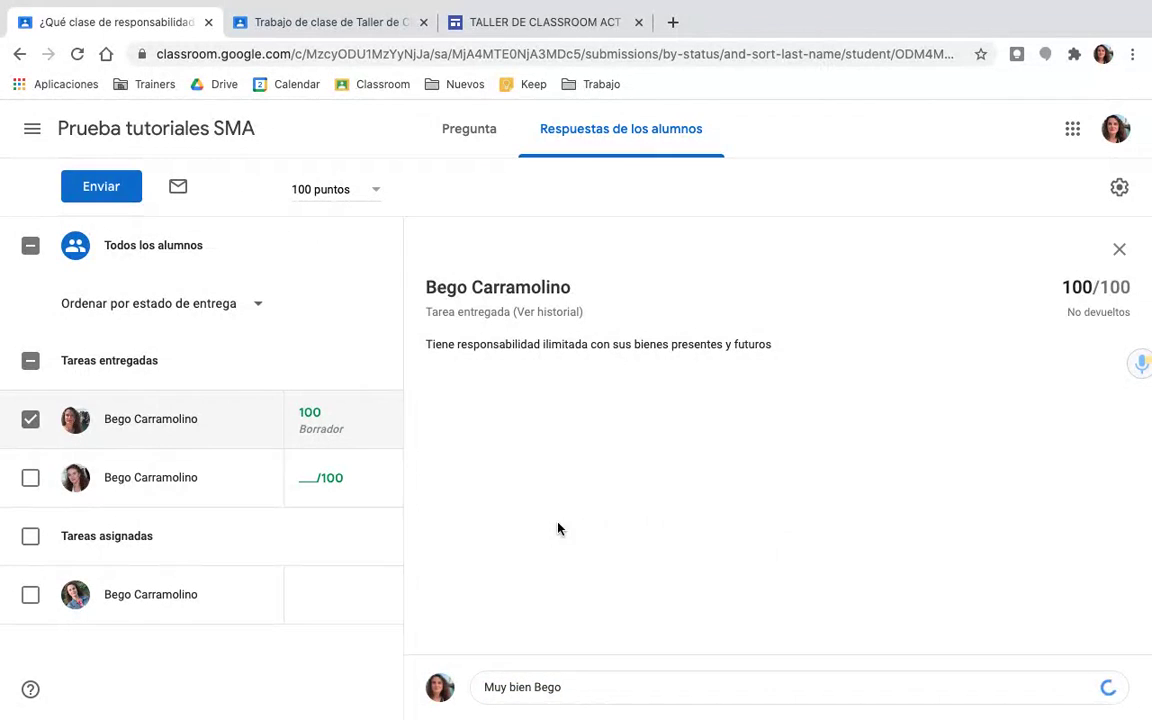
Grade the second submitted answer 0 and send that student the private comment "Repase el contenido del tema".
click(216, 478)
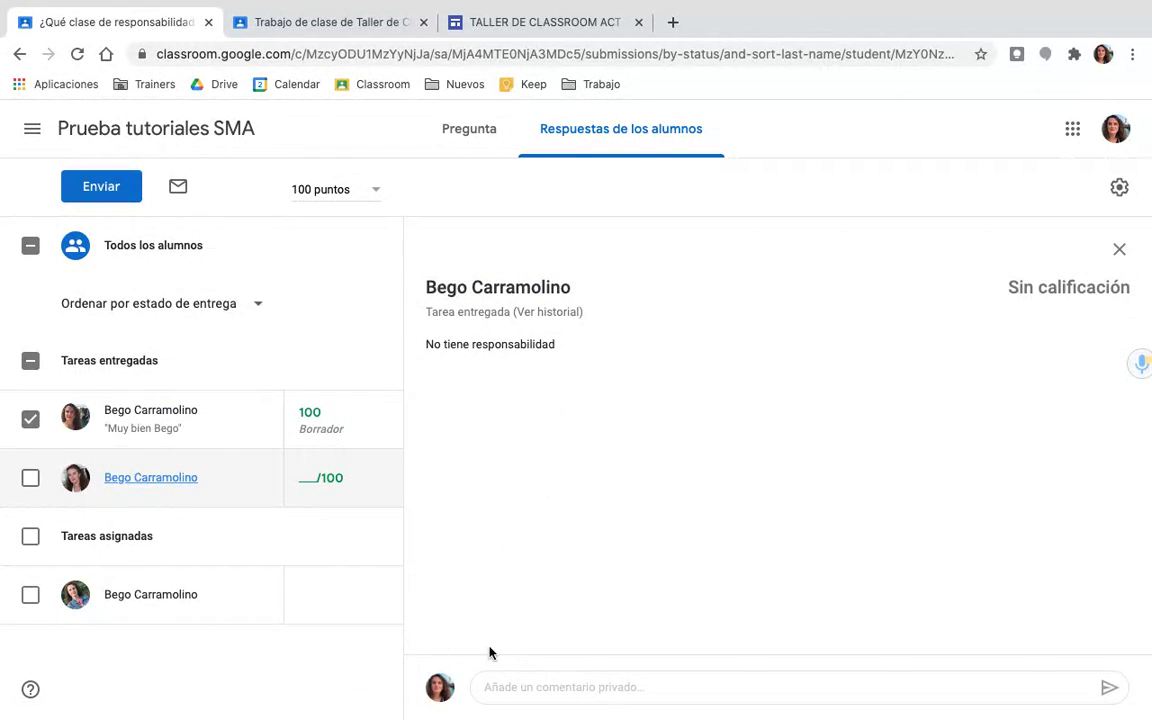
click(528, 688)
text(Repase el conte)
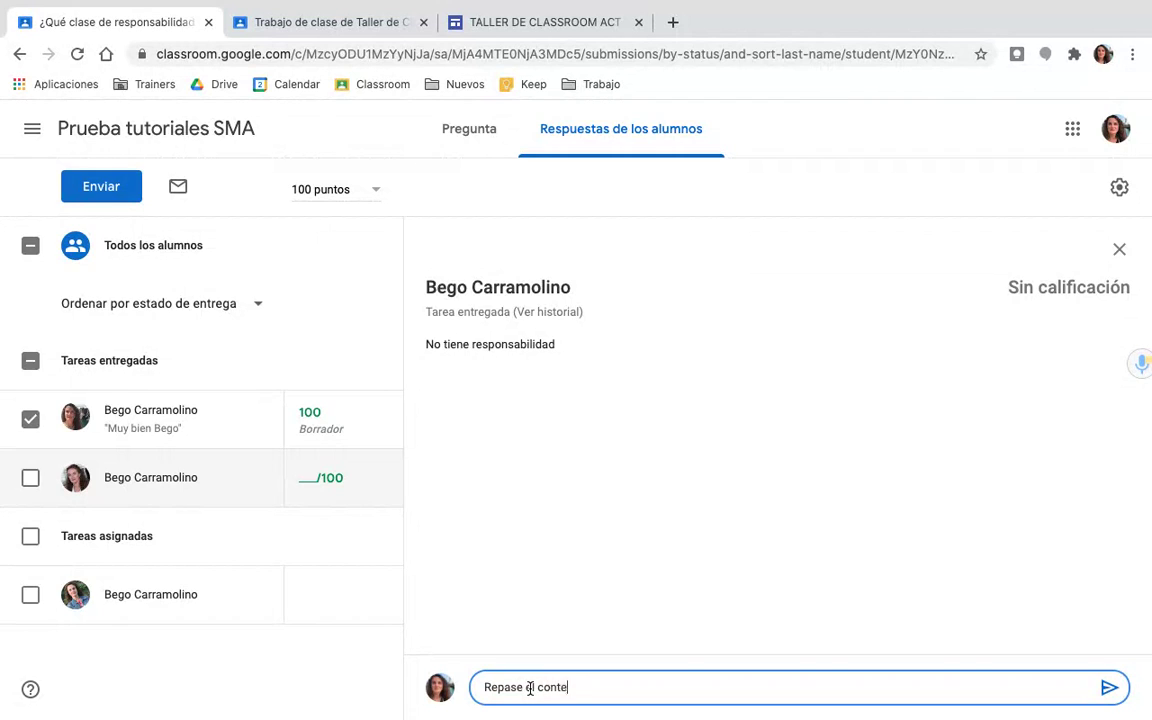
text(nido del tema)
click(302, 486)
text(0)
click(292, 656)
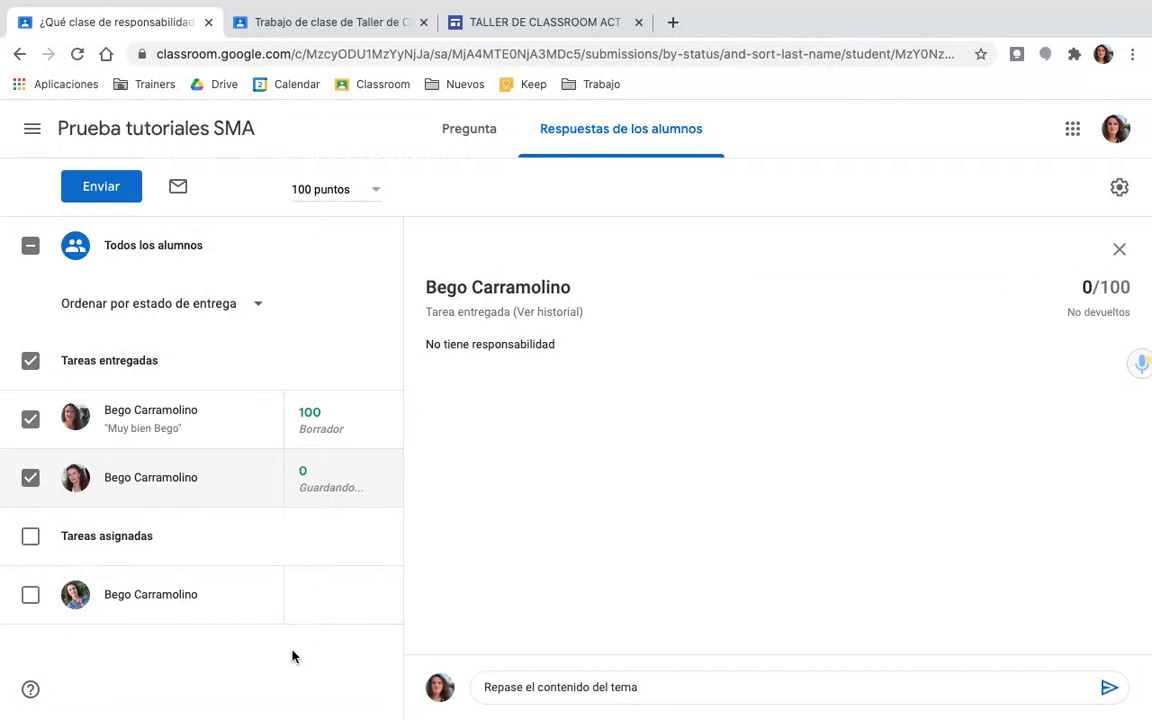
click(1109, 687)
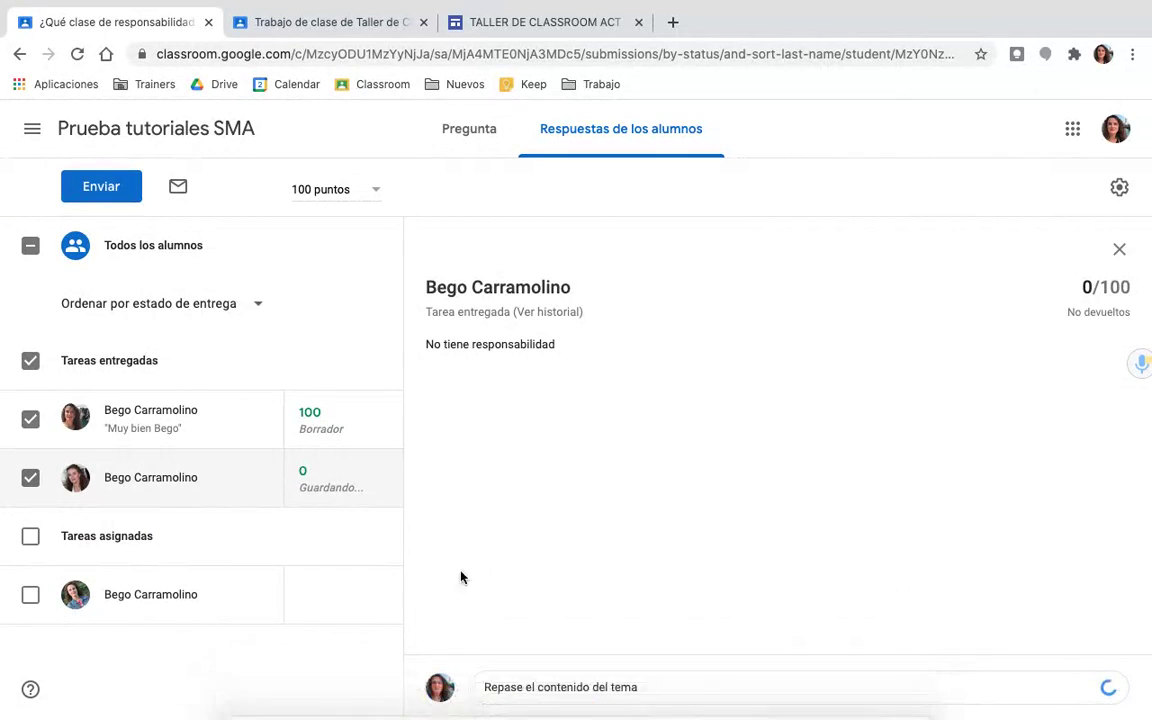
Leave the student answers and open the gradebook of the Prueba tutoriales SMA class.
click(318, 594)
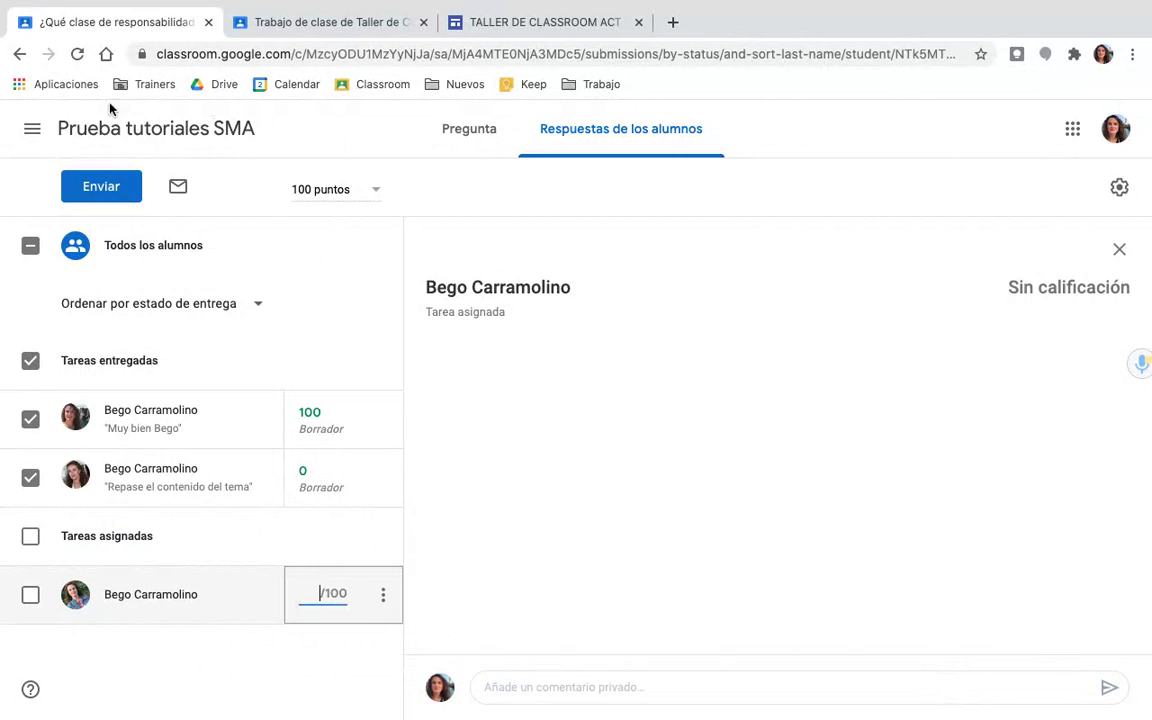
click(116, 131)
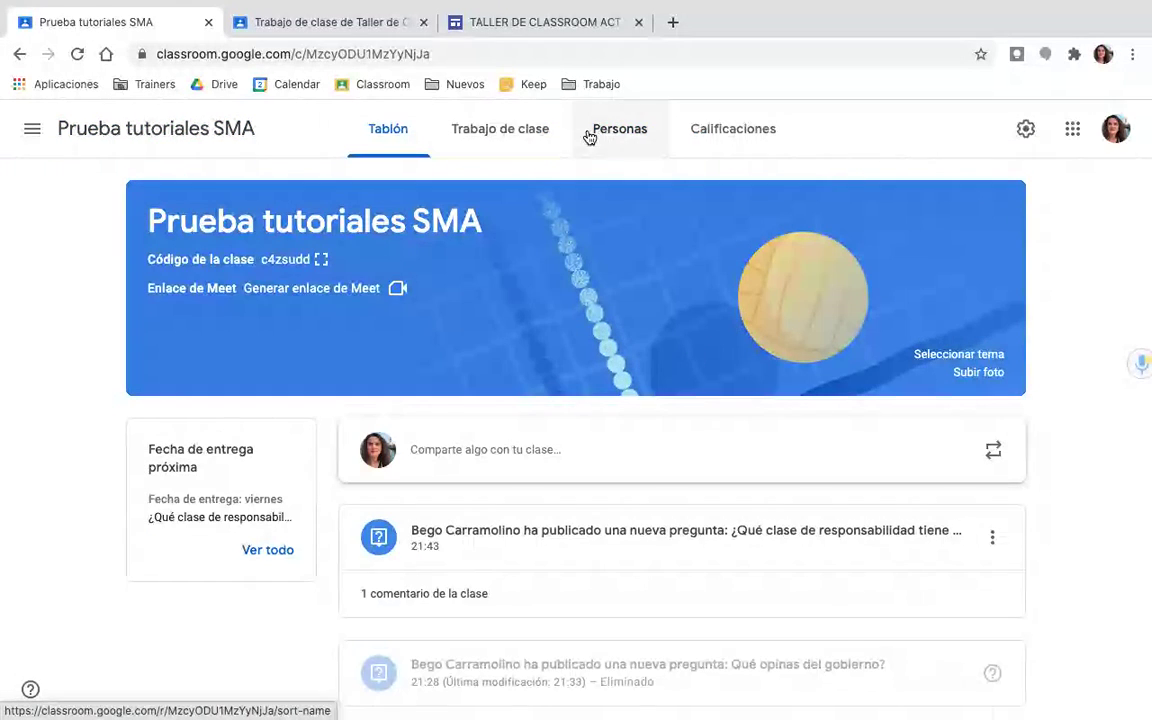
click(730, 124)
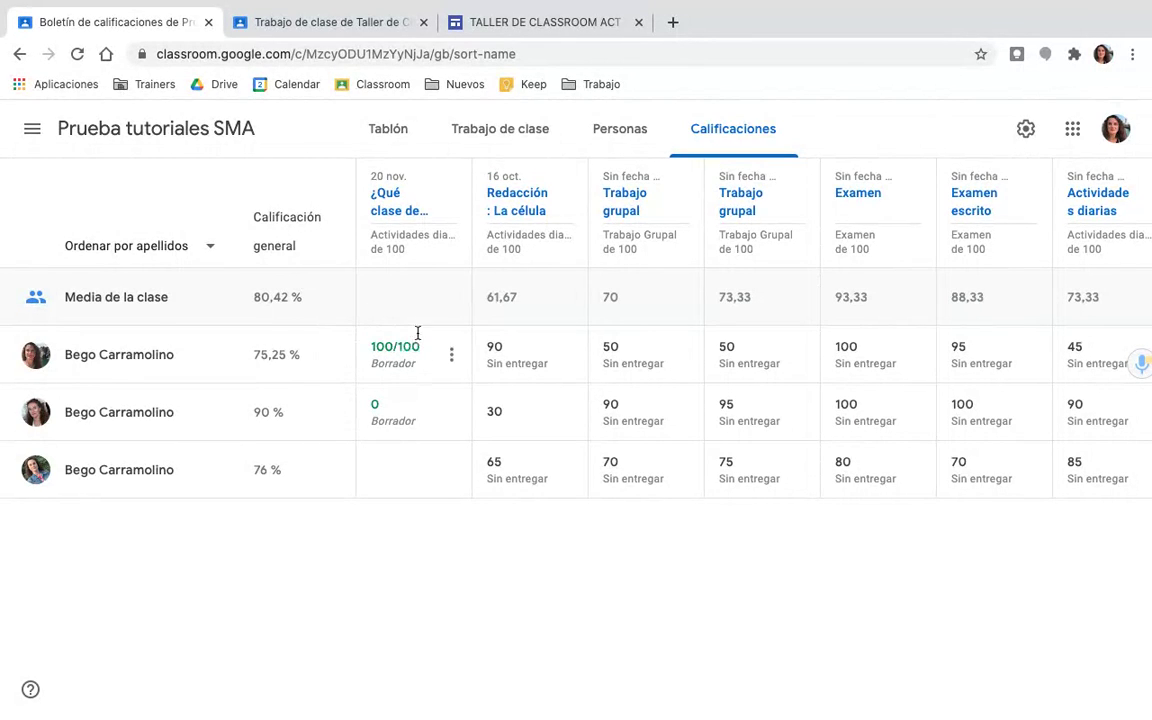
click(451, 354)
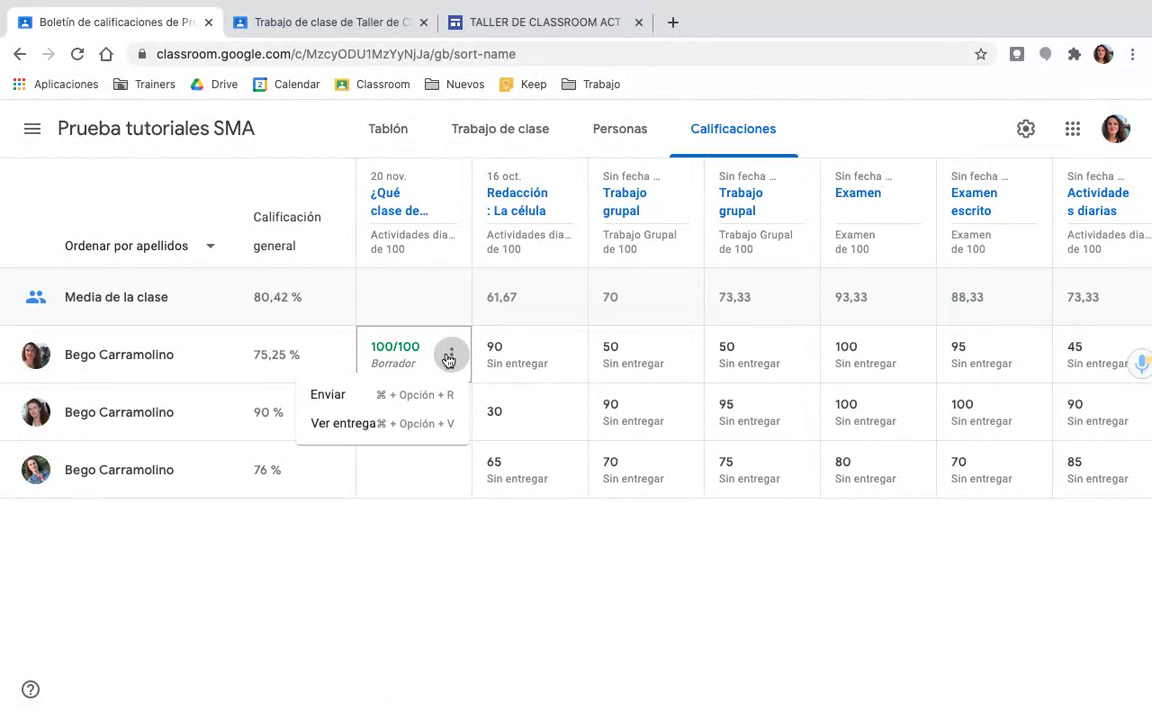
click(327, 394)
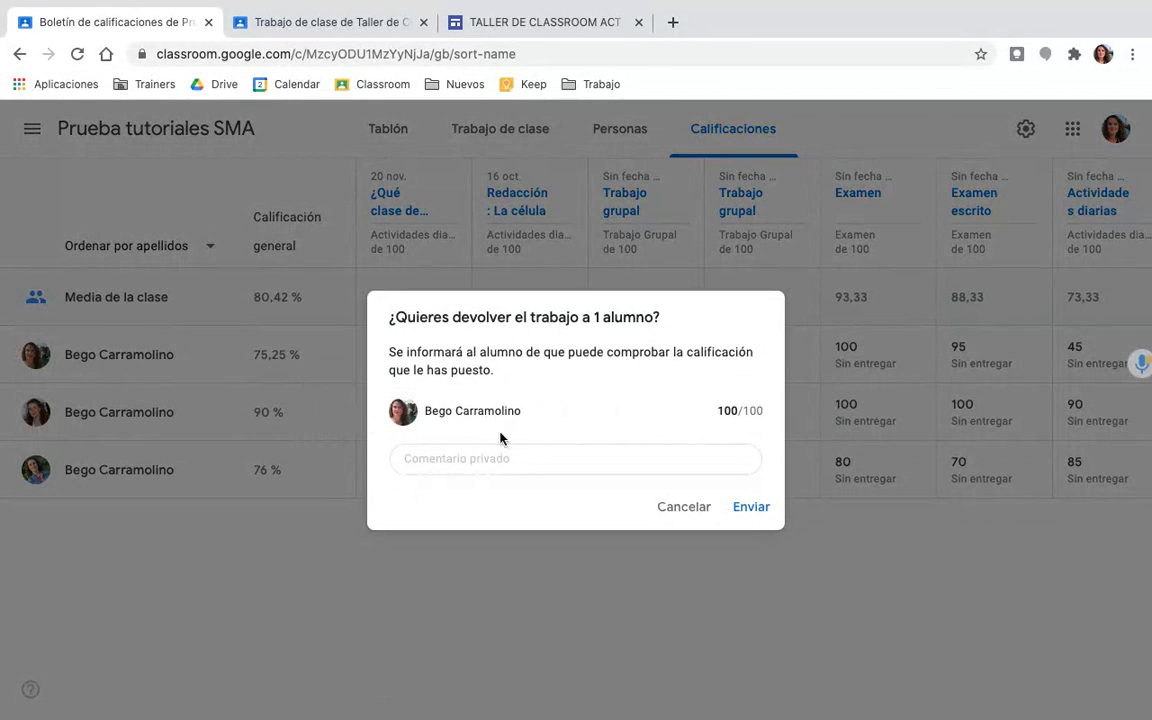
click(699, 508)
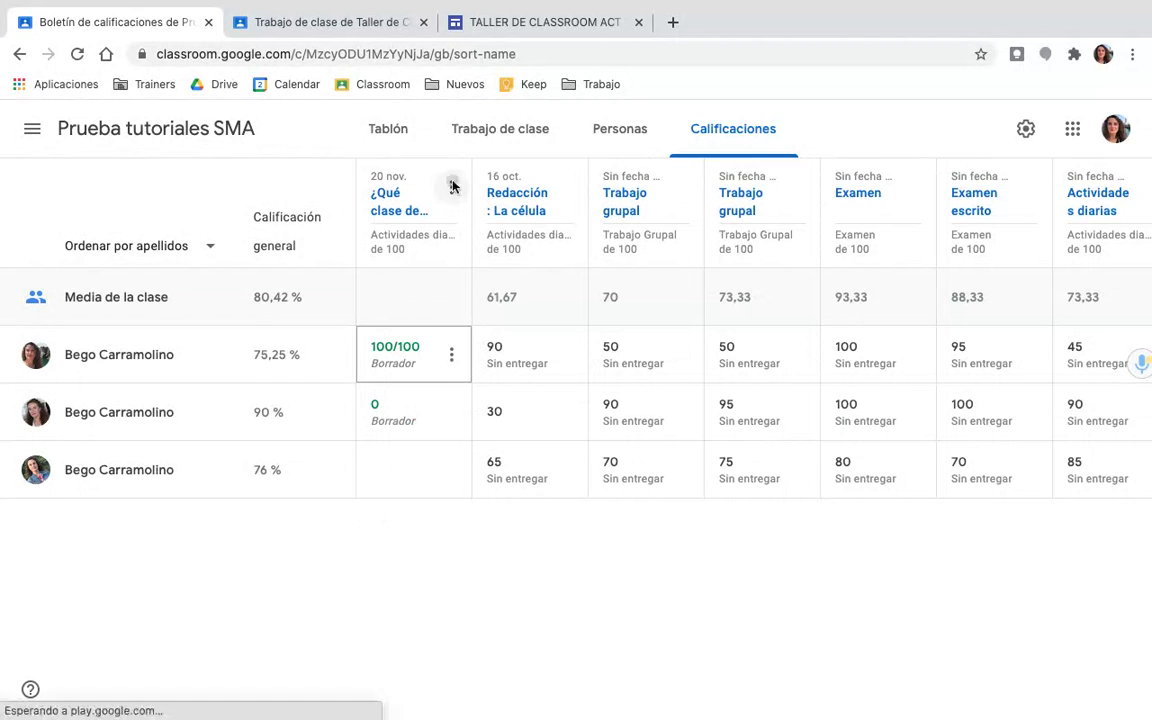
Return all graded answers to the responsibility question to both students with the private comment "Gracias por vuestras respuestas".
click(451, 187)
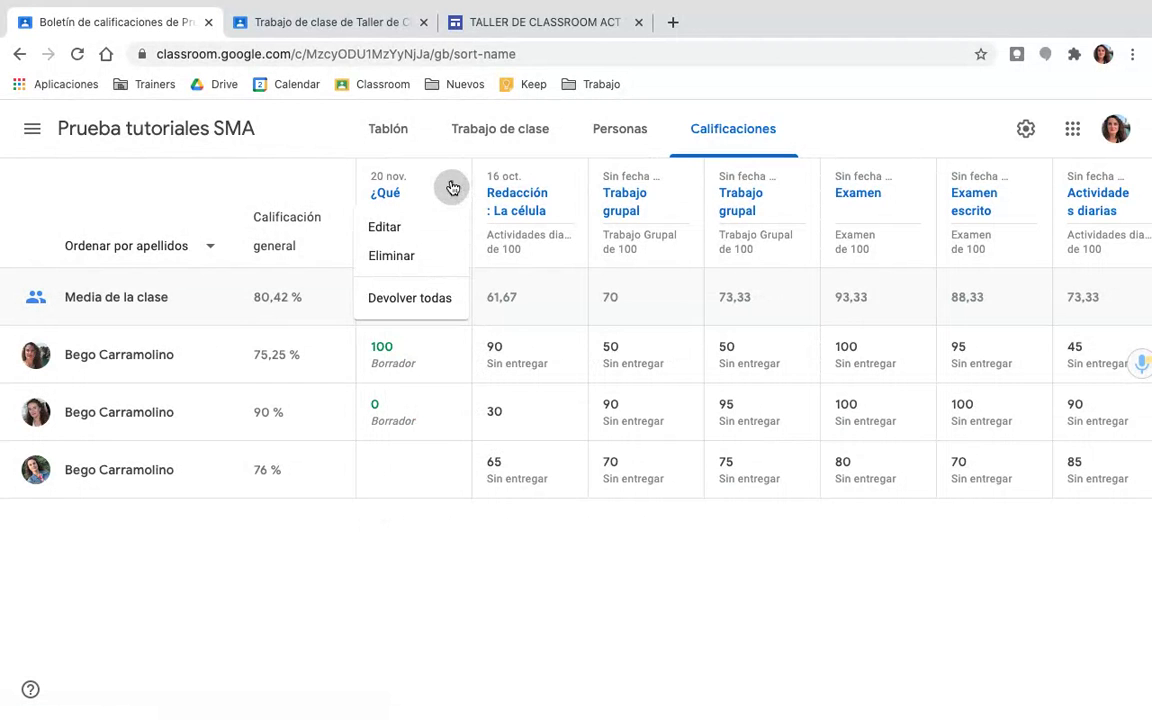
click(407, 300)
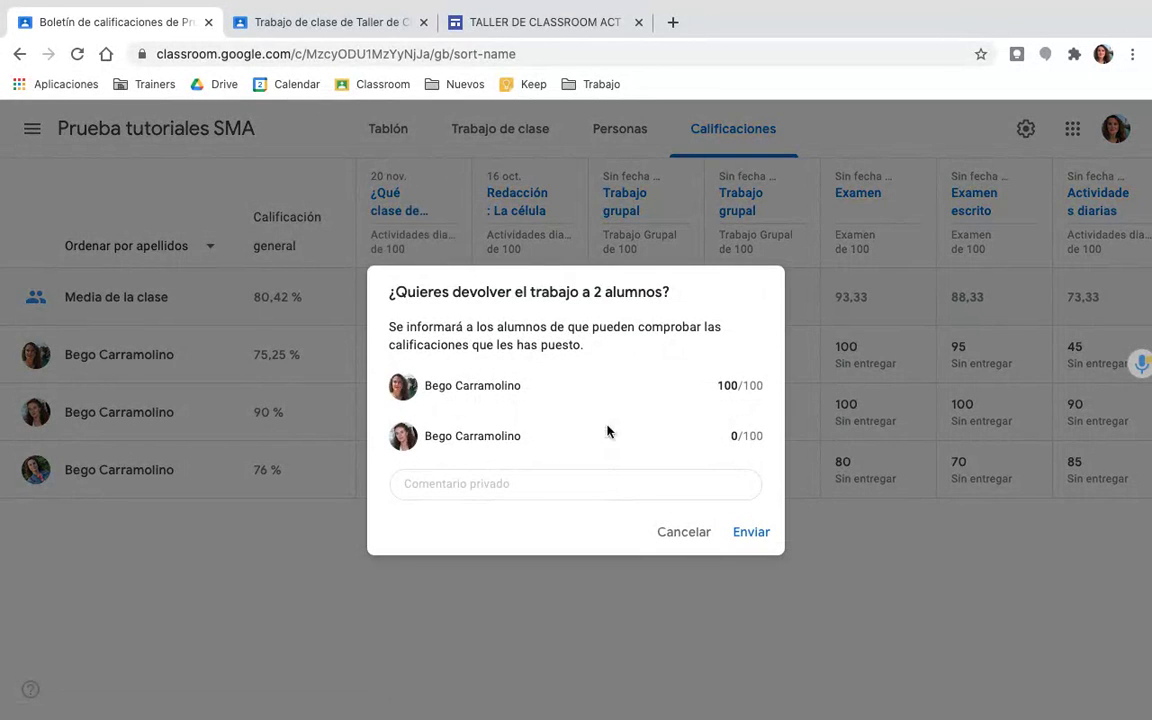
click(502, 485)
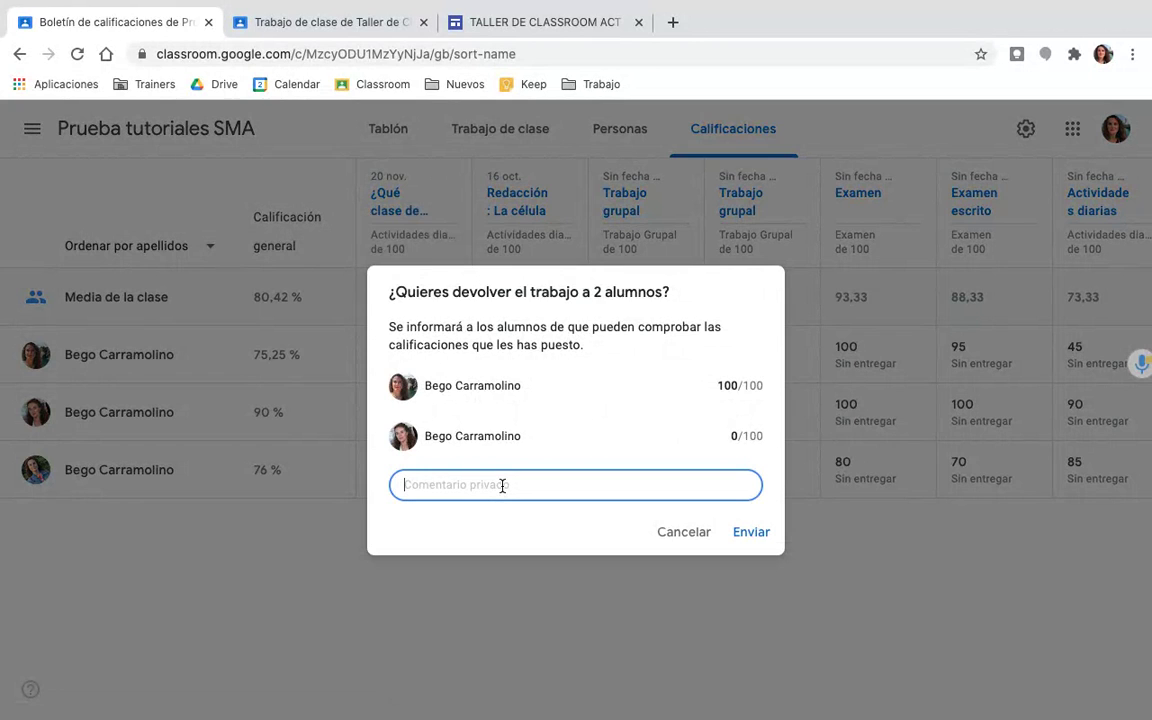
text(Gracias por vuestras respuestas)
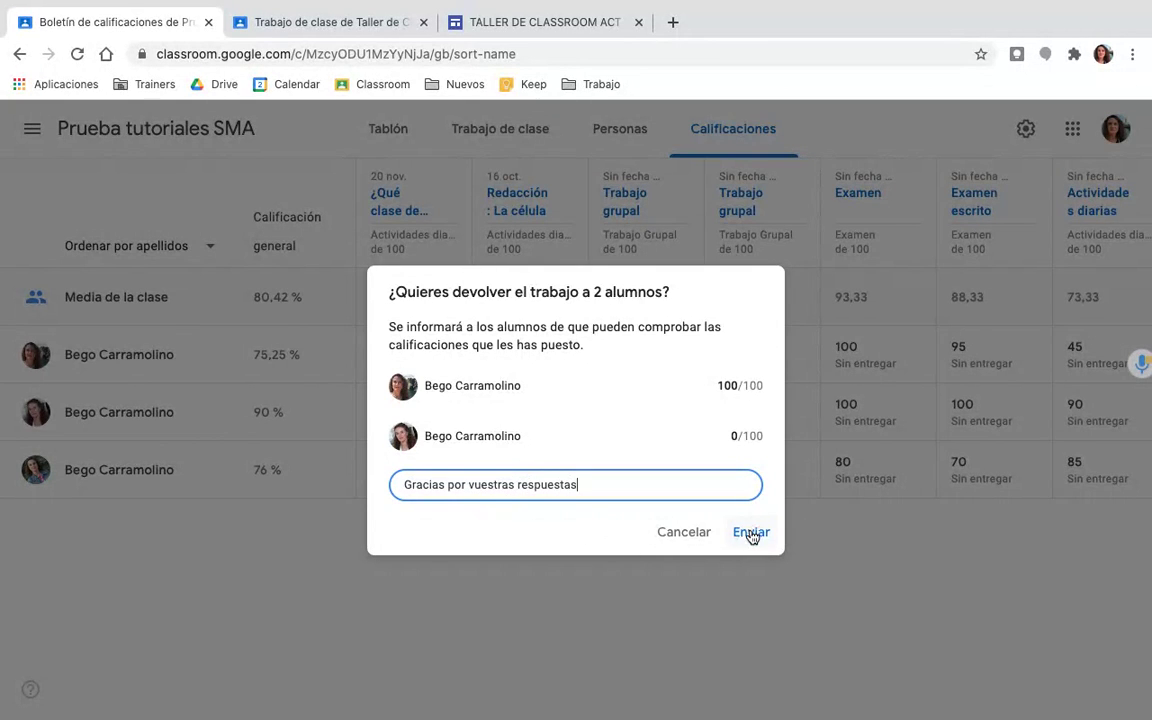
click(752, 533)
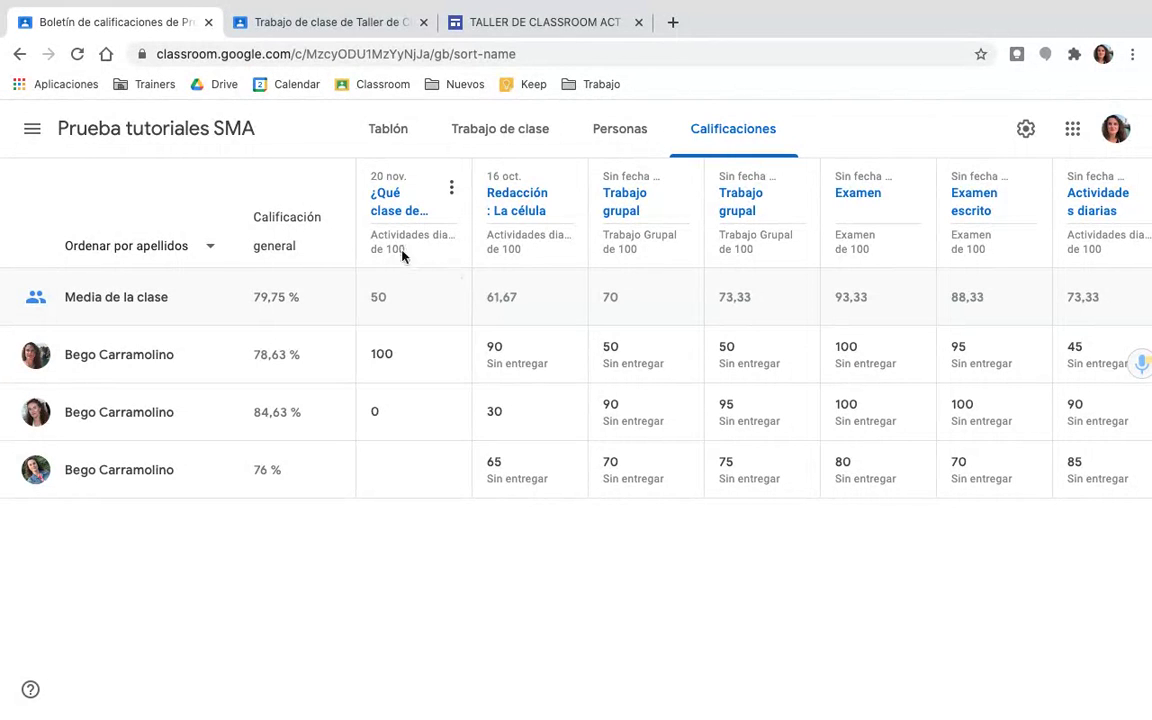
Go back to the classwork list and collapse the responsibility question in Unidad 1.
click(497, 132)
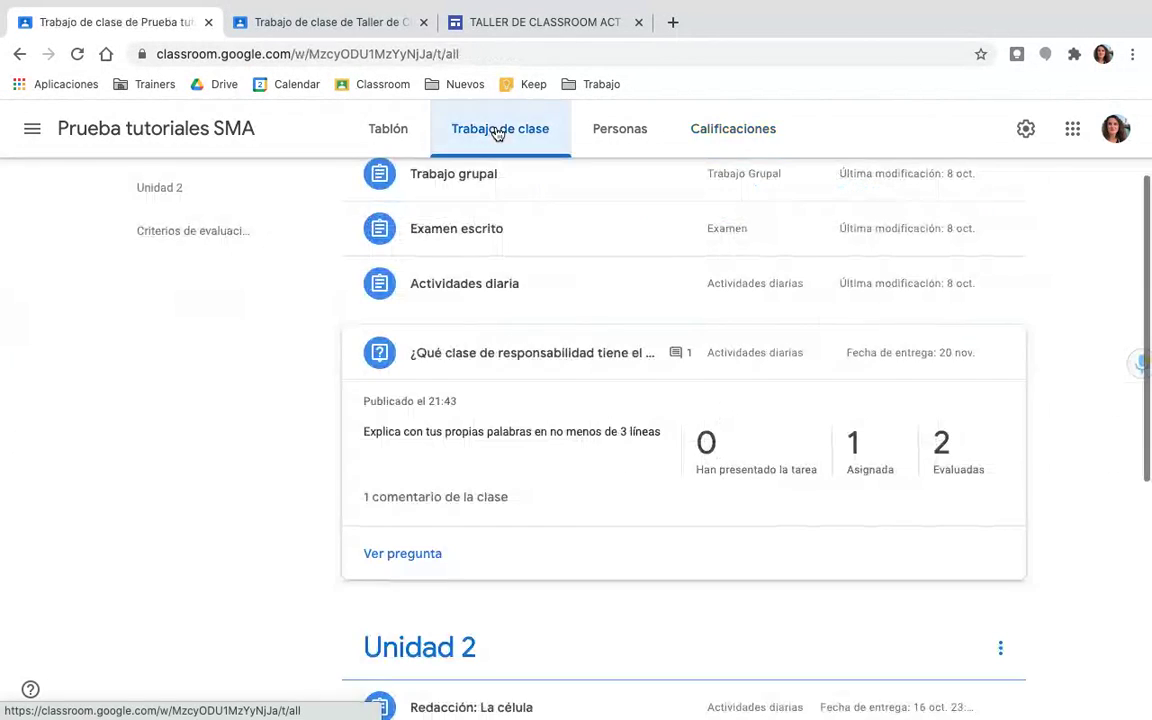
click(449, 358)
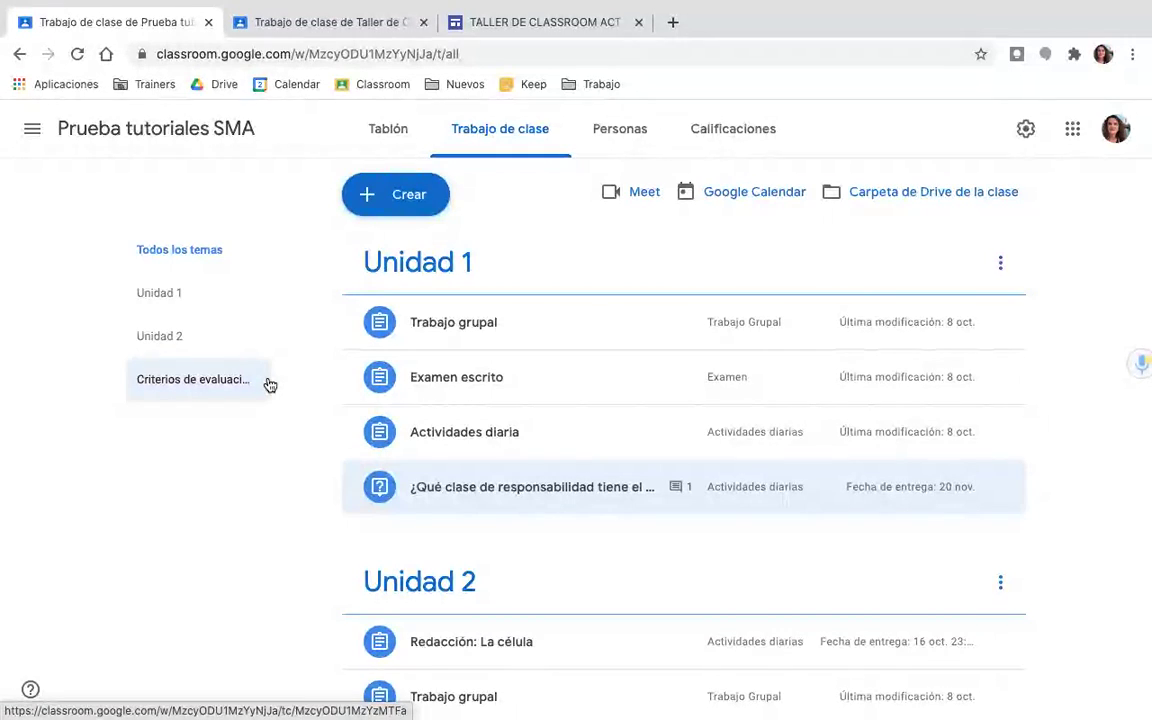
Switch to the first student's question page, followed by the second student's question page, to view their submitted answers.
key(ctrl+Up)
click(653, 46)
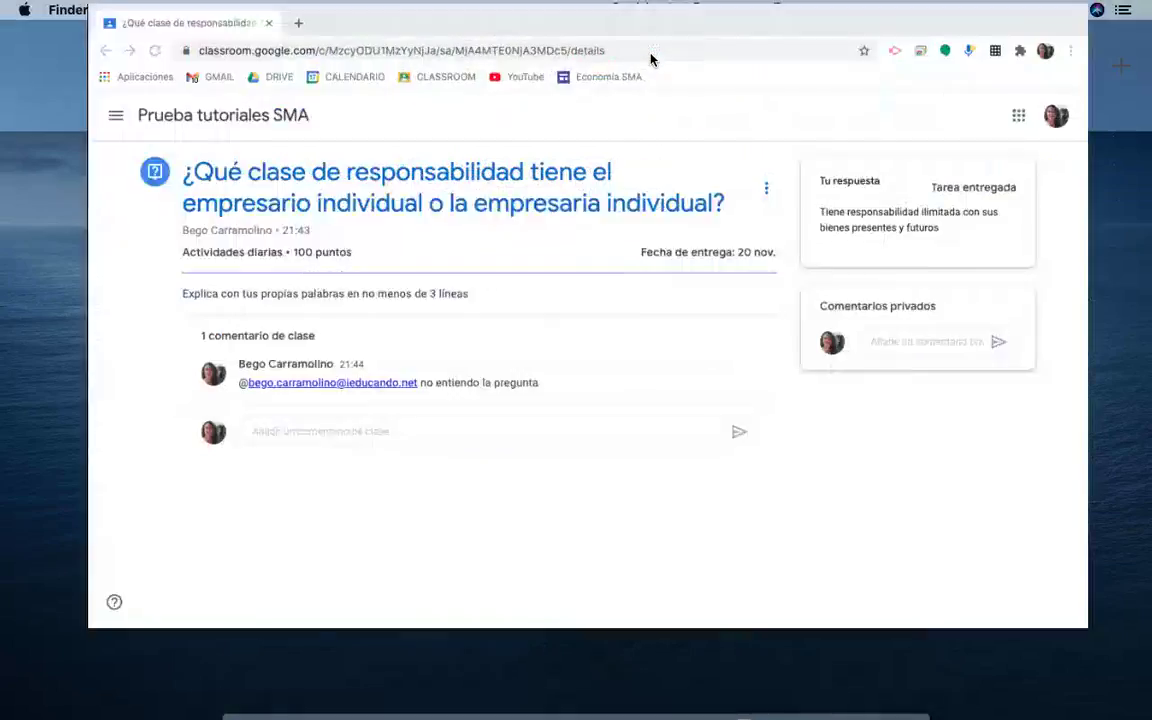
key(ctrl+Up)
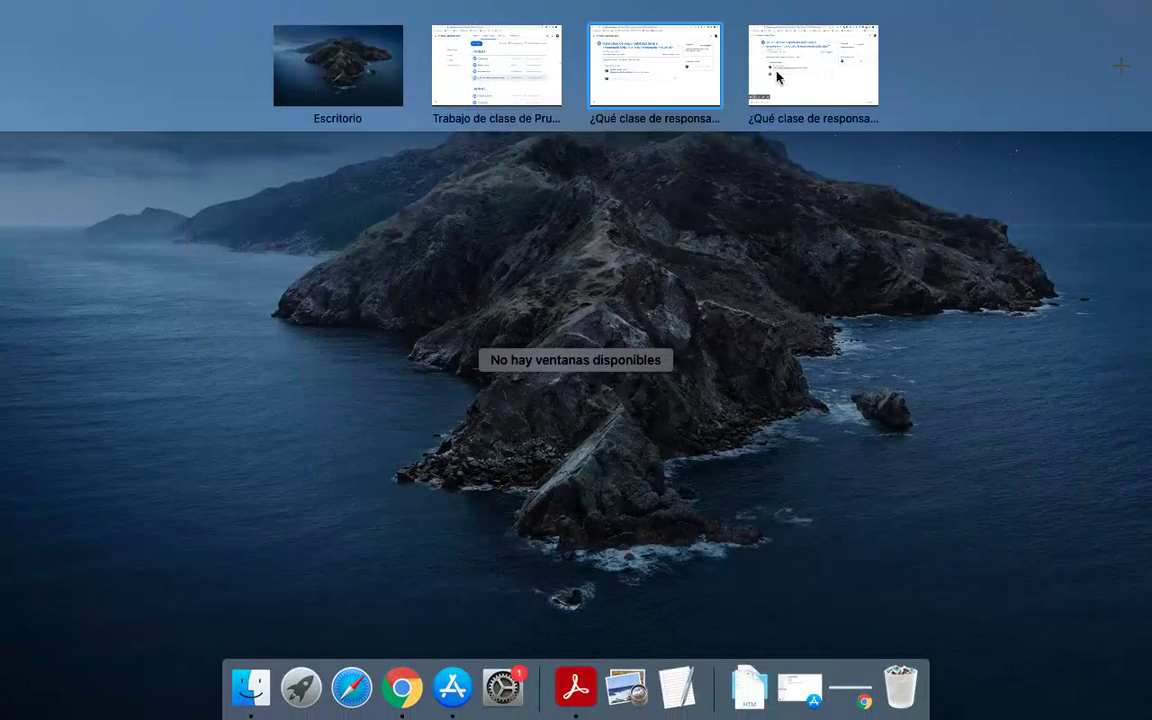
click(829, 73)
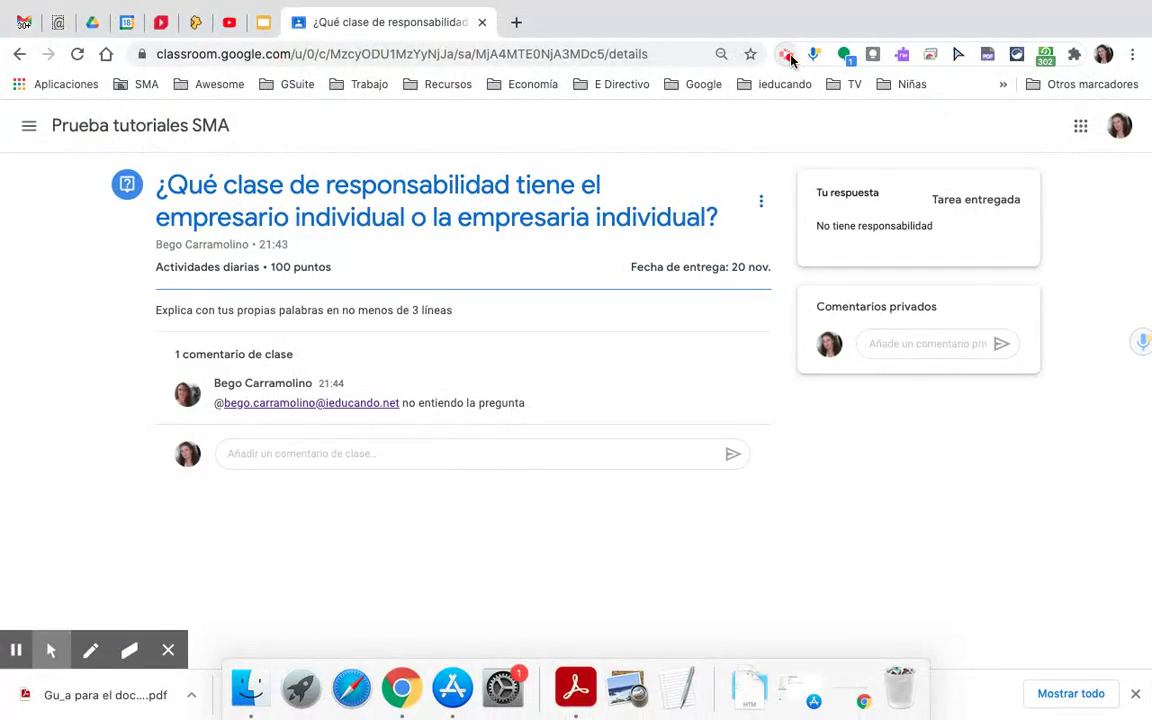